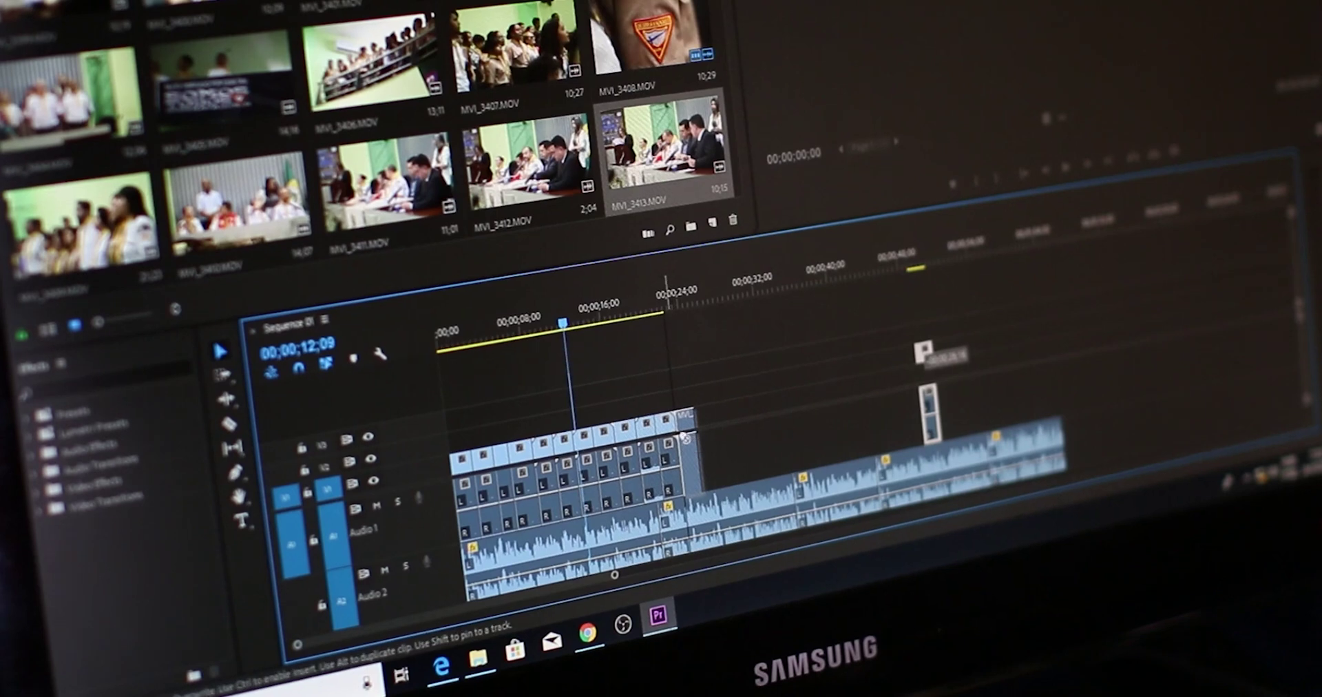
Move the playhead later in the open sequence.
{"action": "left_click_drag", "start_coordinate": [566, 327], "coordinate": [656, 340]}
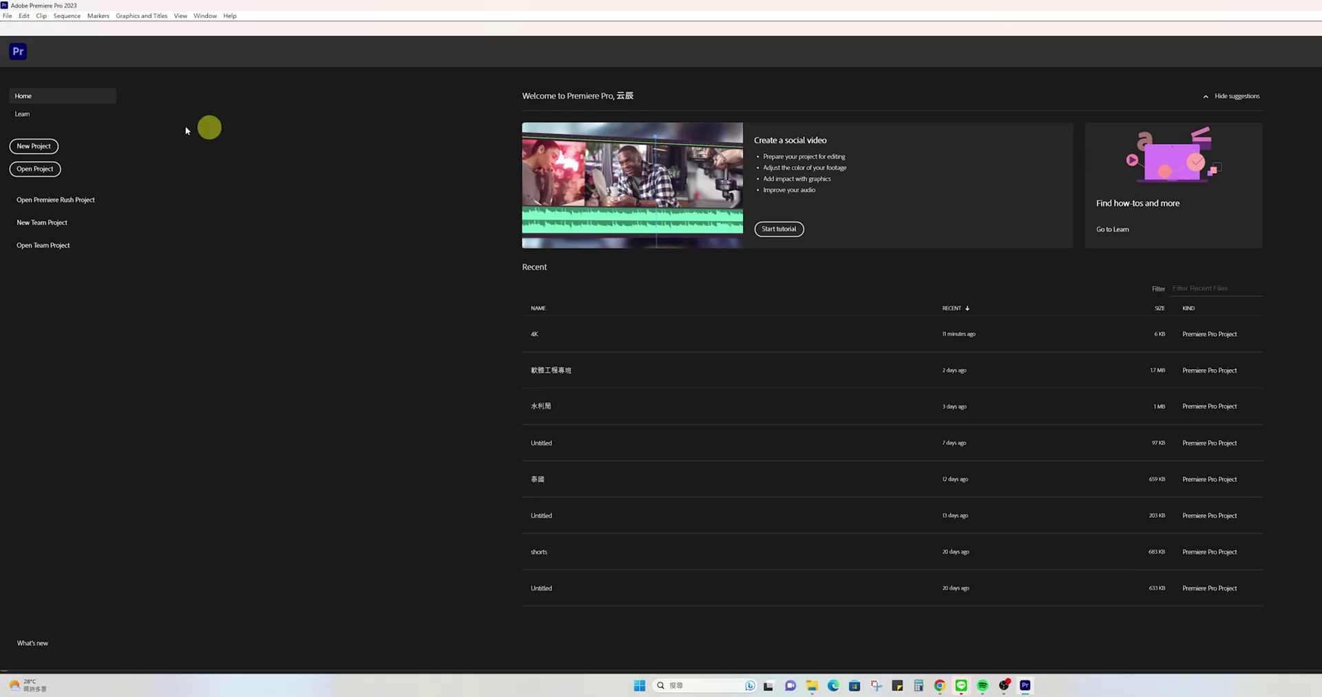
Start a new project named 4K, keeping the save location C:\工作檔案暫存\work.
{"action": "left_click", "coordinate": [42, 142]}
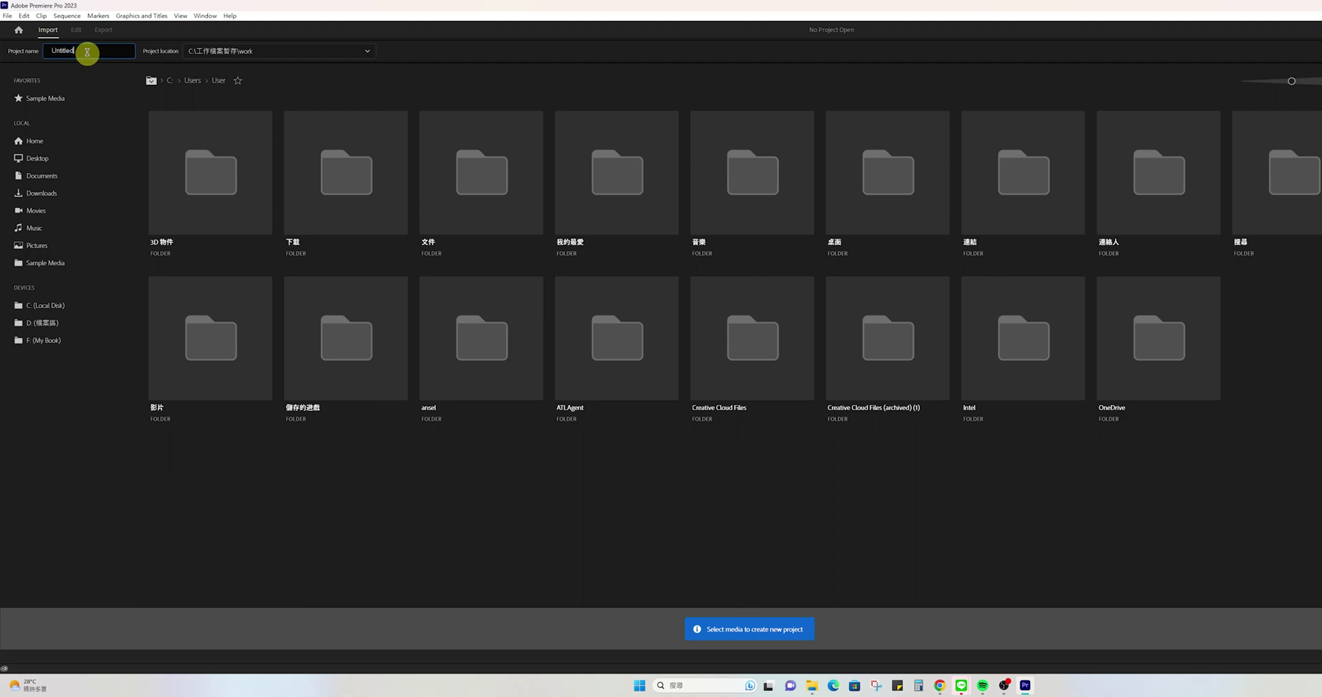
{"action": "type", "text": "K"}
{"action": "left_click", "coordinate": [304, 52]}
{"action": "left_click", "coordinate": [330, 42]}
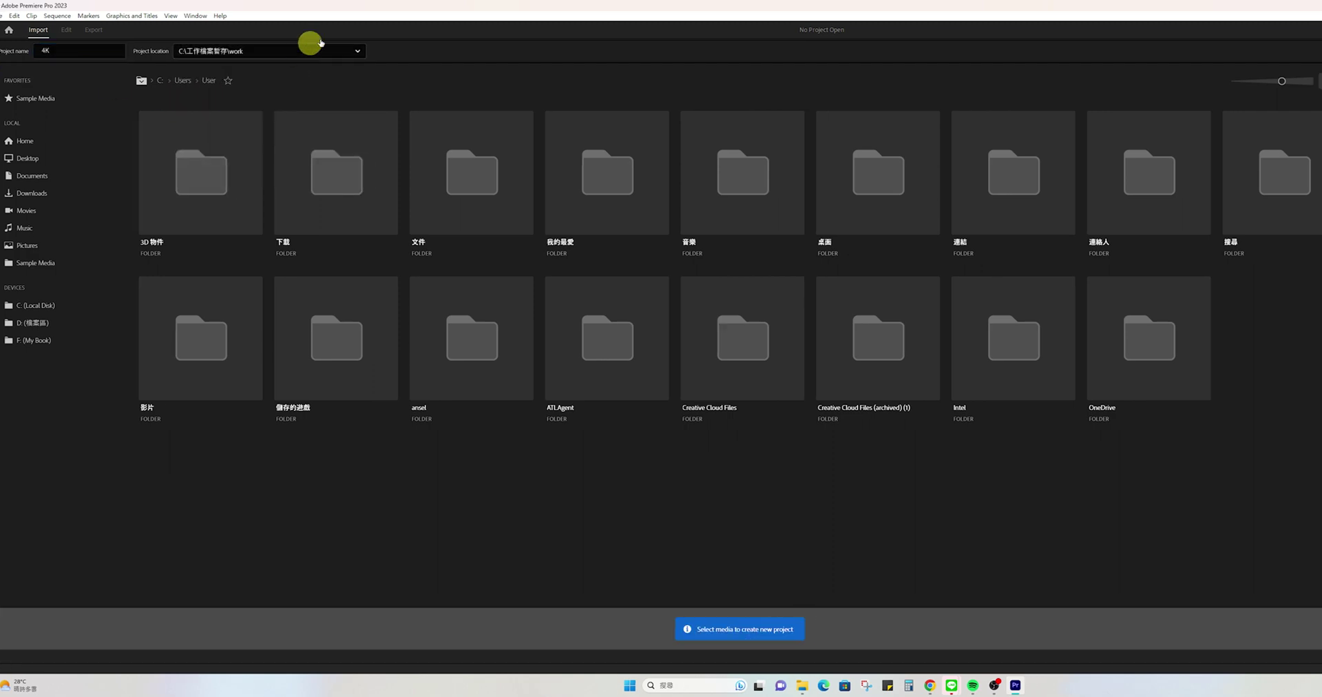
Create the 4K project and set ingest to create CineForm Low Resolution proxies.
{"action": "left_click", "coordinate": [1265, 621]}
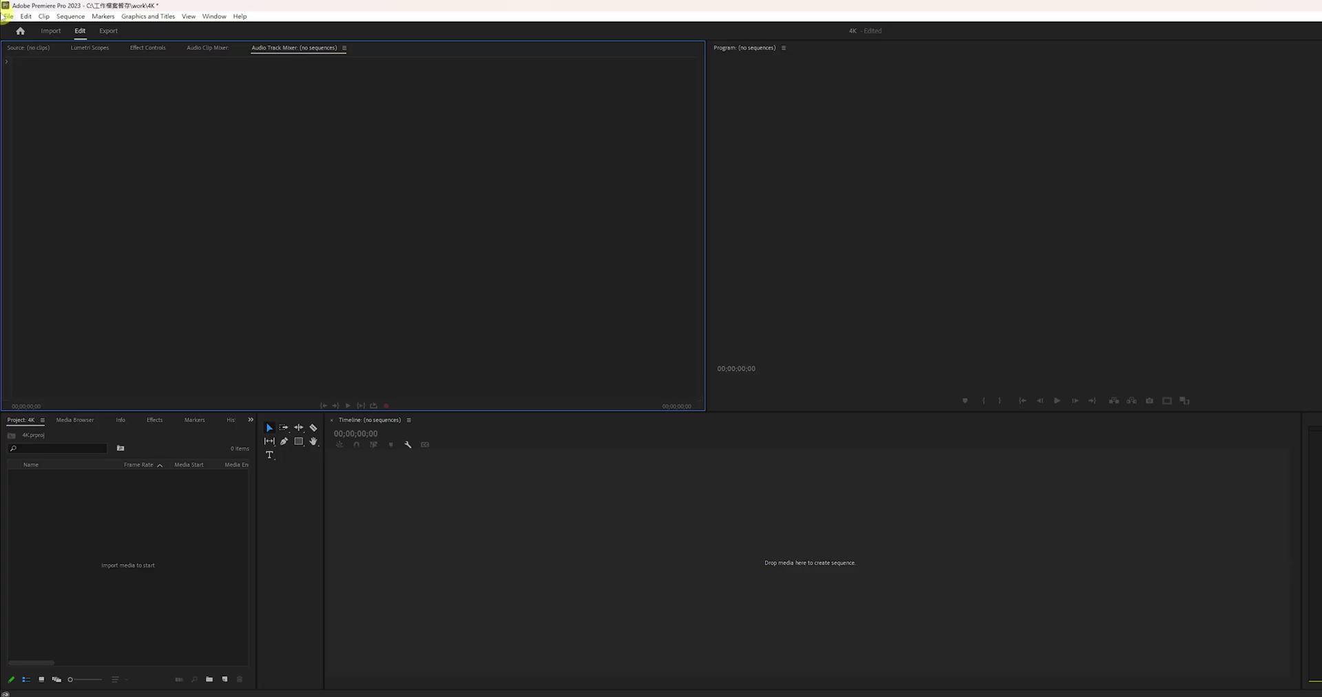
{"action": "left_click", "coordinate": [8, 18]}
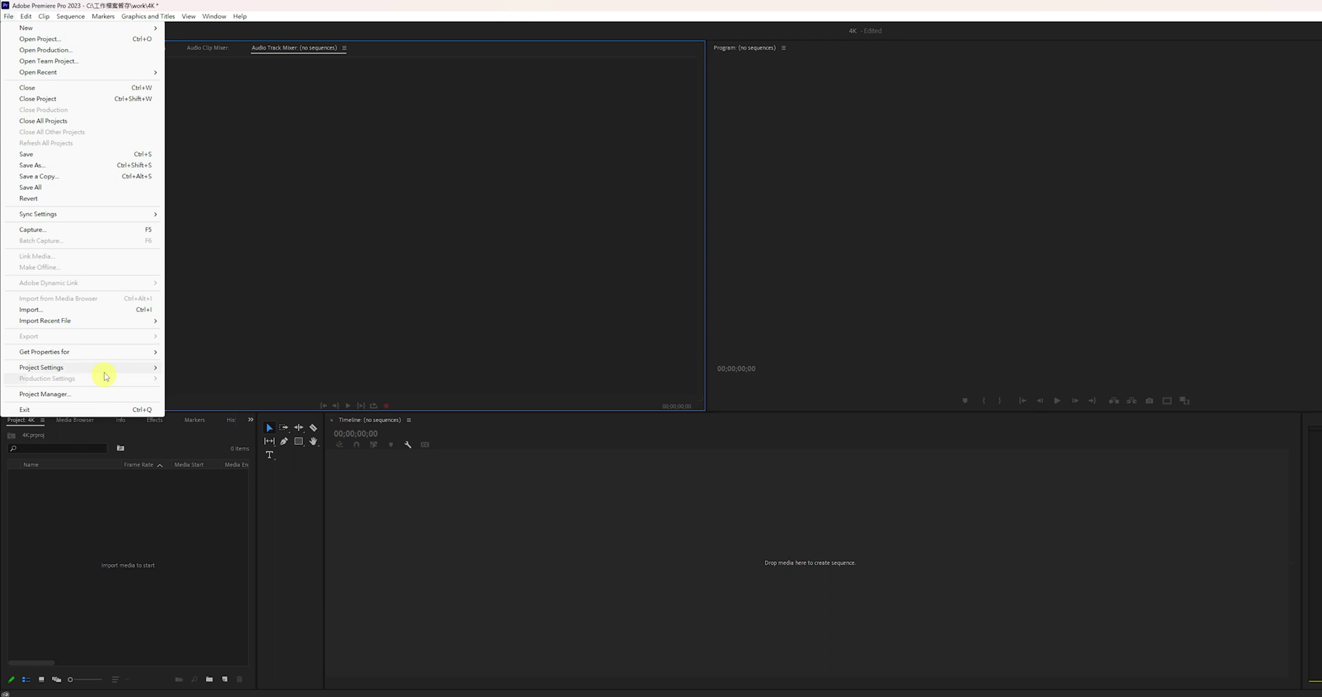
{"action": "mouse_move", "coordinate": [144, 370]}
{"action": "left_click", "coordinate": [201, 390]}
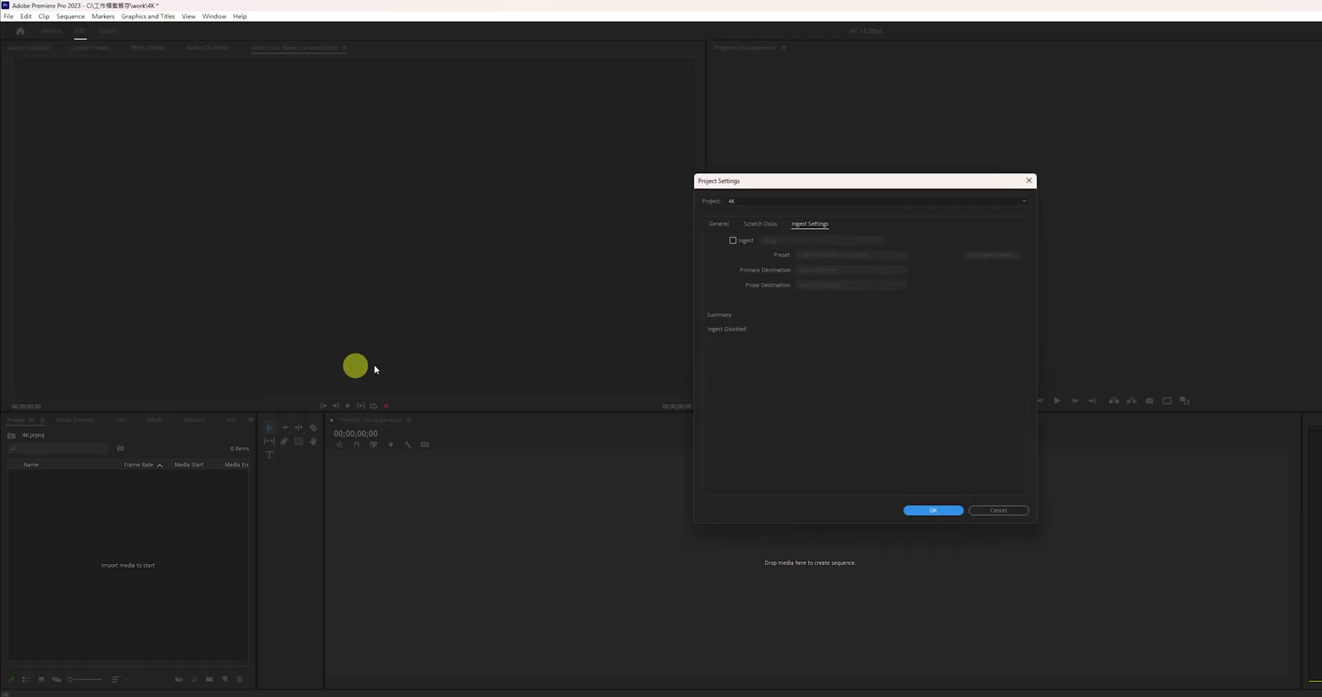
{"action": "left_click", "coordinate": [733, 242]}
{"action": "left_click", "coordinate": [786, 241]}
{"action": "key", "text": "Escape"}
{"action": "key", "text": "Down"}
{"action": "key", "text": "Down"}
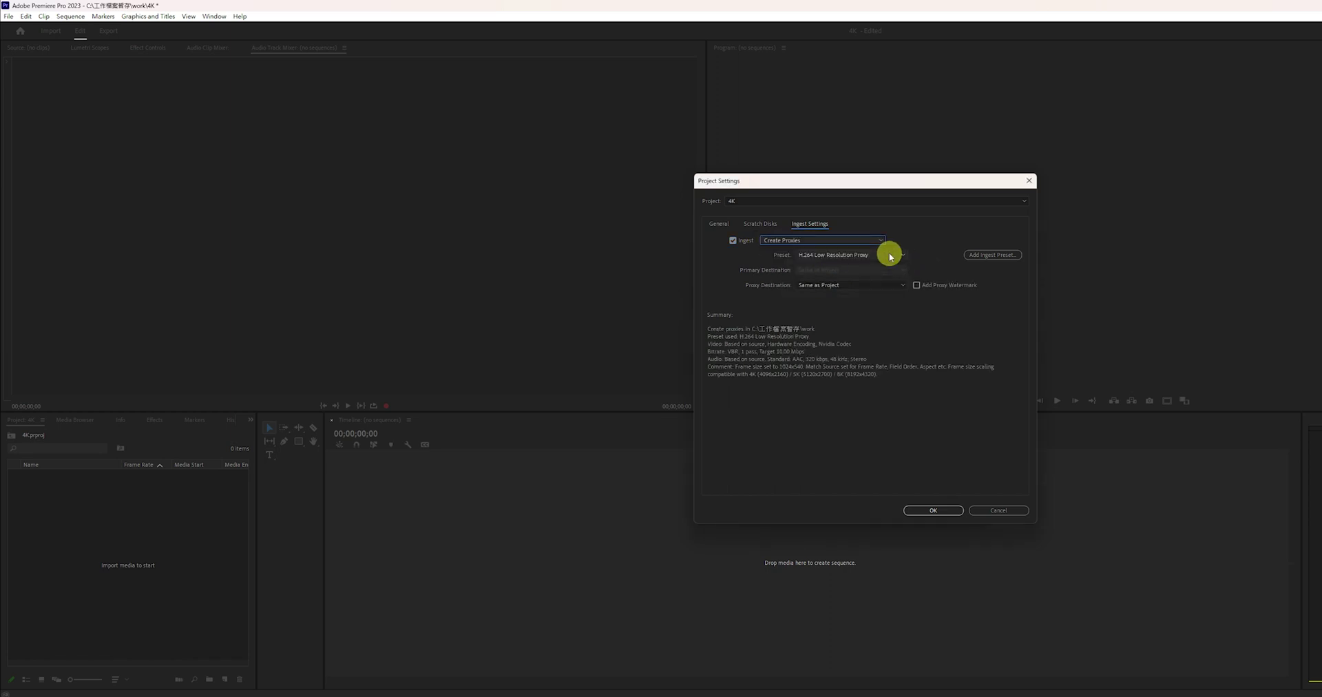
{"action": "left_click", "coordinate": [899, 256]}
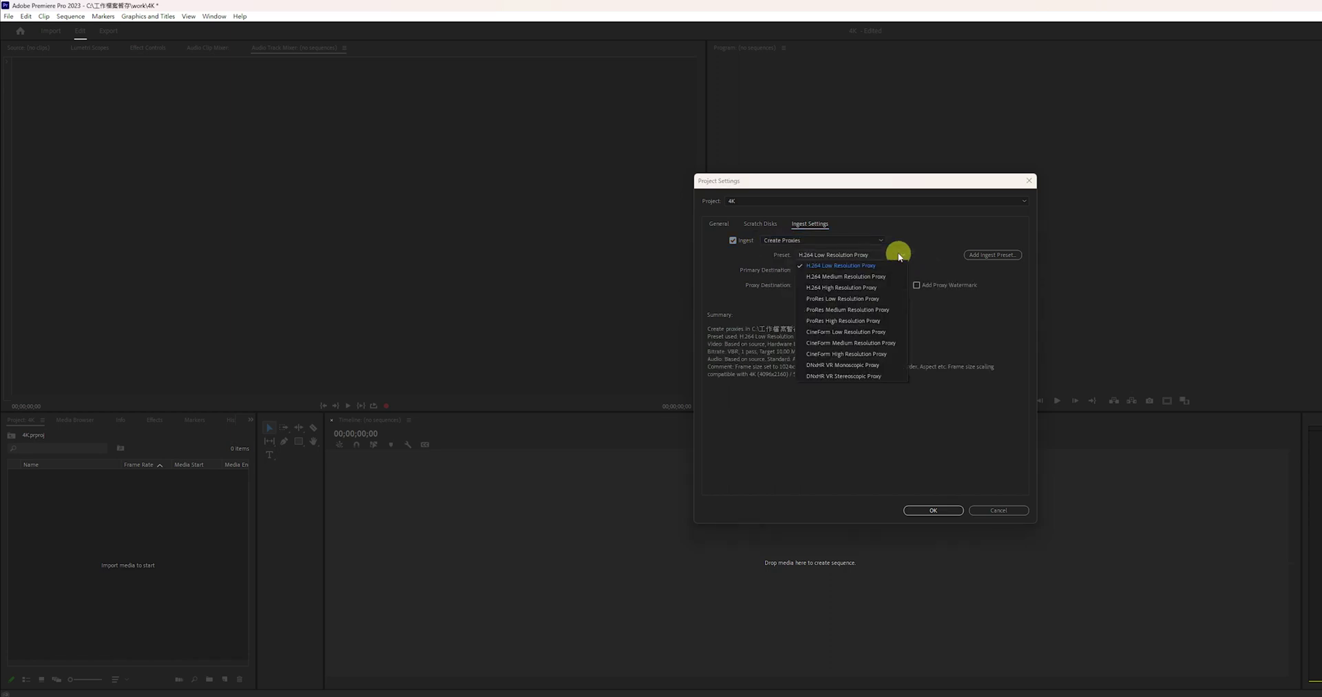
{"action": "left_click", "coordinate": [892, 335]}
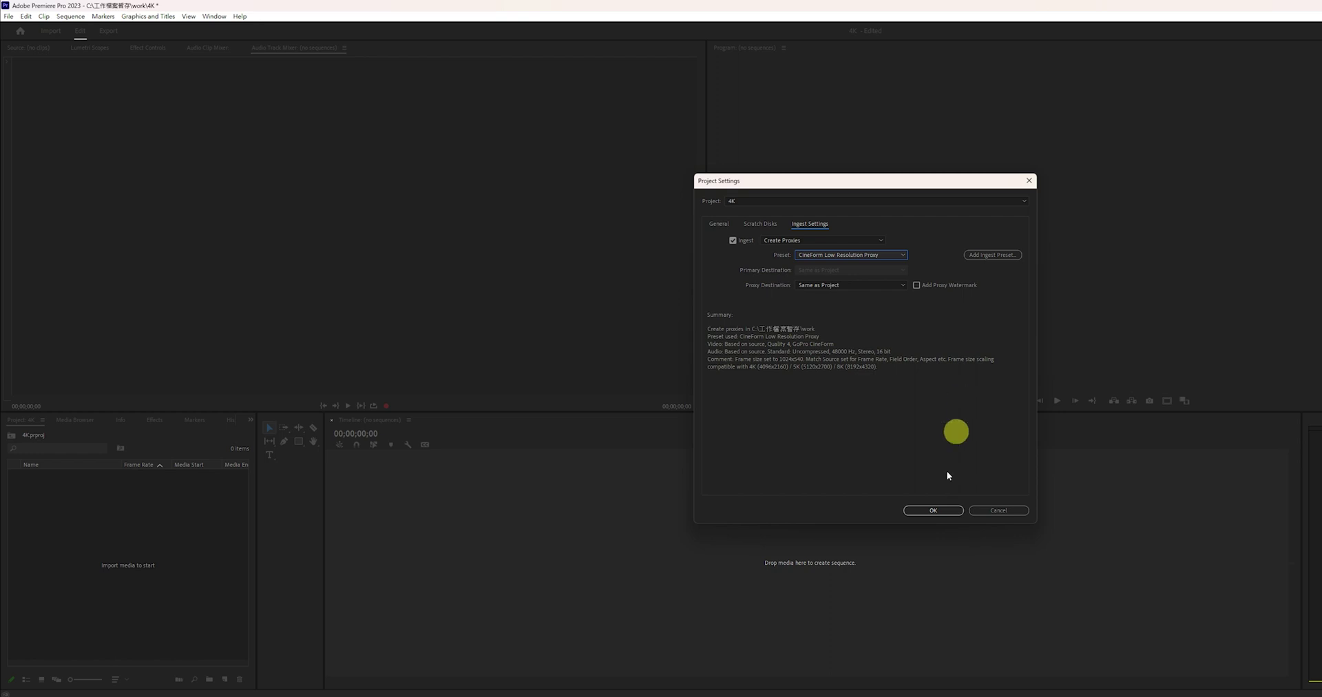
{"action": "left_click", "coordinate": [942, 510]}
Import all three 2160p drone clips from the video folder into the Project panel.
{"action": "left_click", "coordinate": [169, 514]}
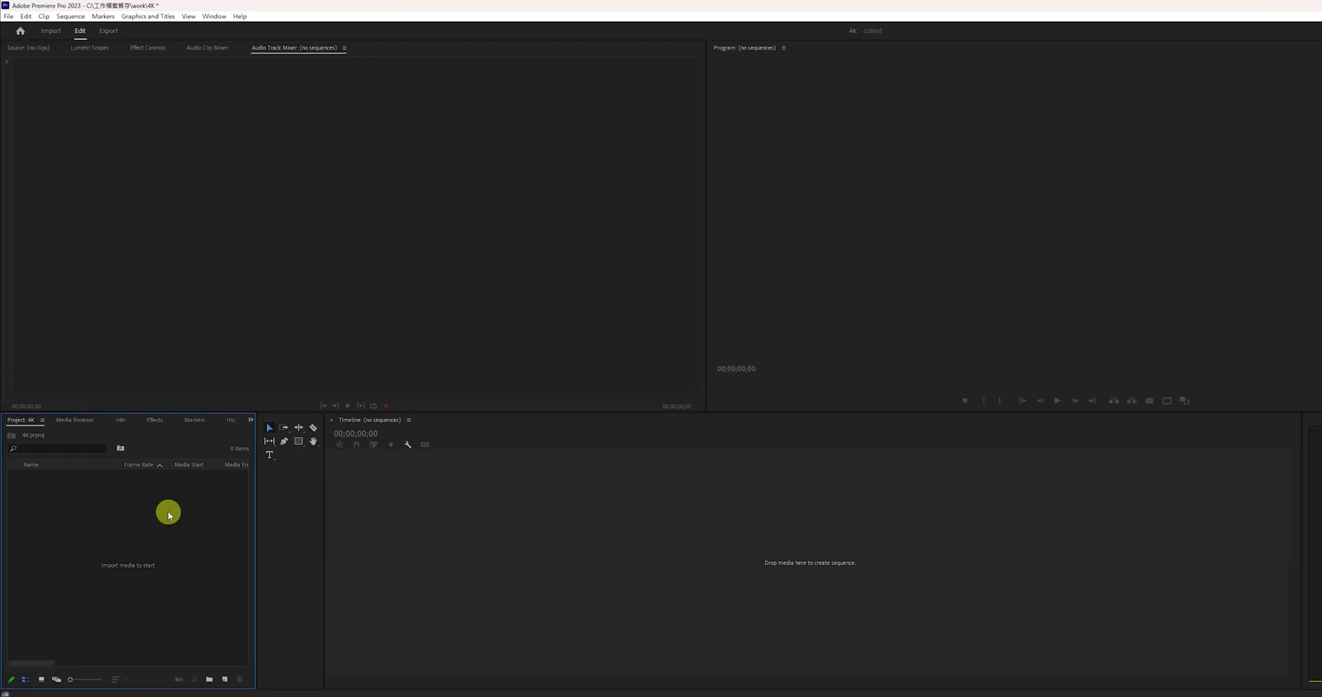
{"action": "double_click", "coordinate": [222, 485]}
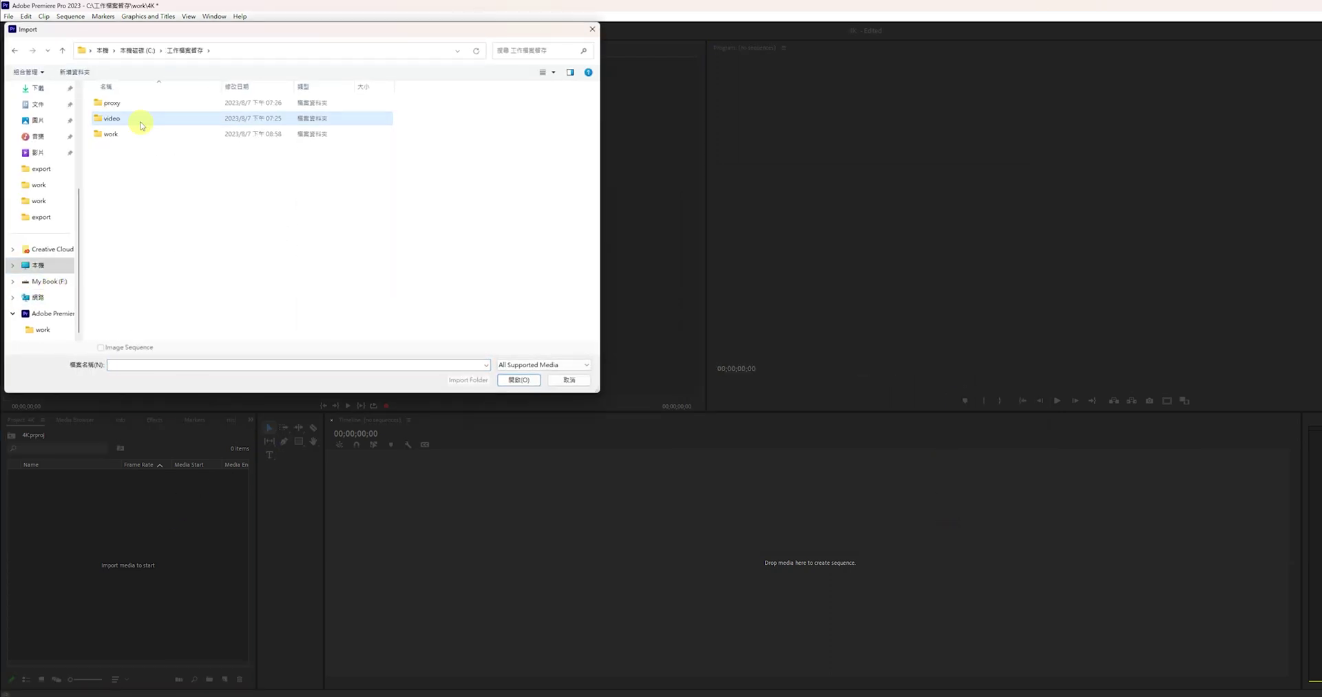
{"action": "left_click_drag", "start_coordinate": [254, 185], "coordinate": [93, 101]}
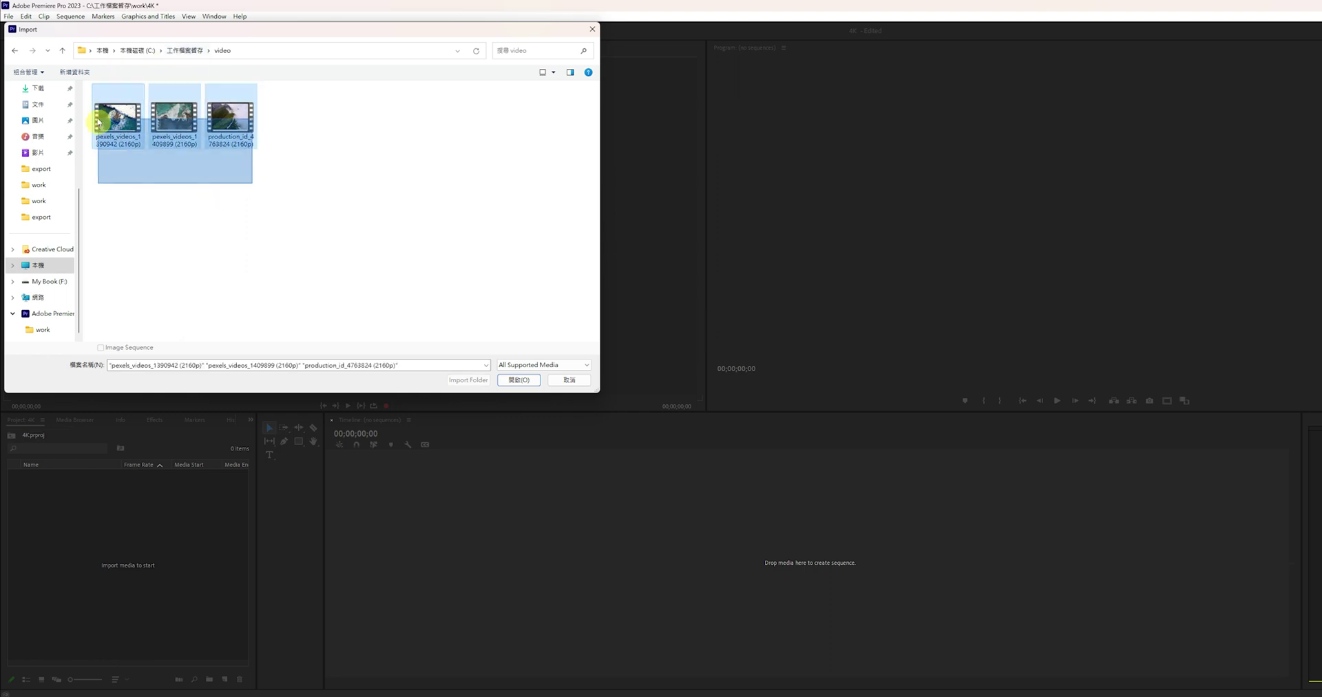
{"action": "left_click", "coordinate": [521, 387]}
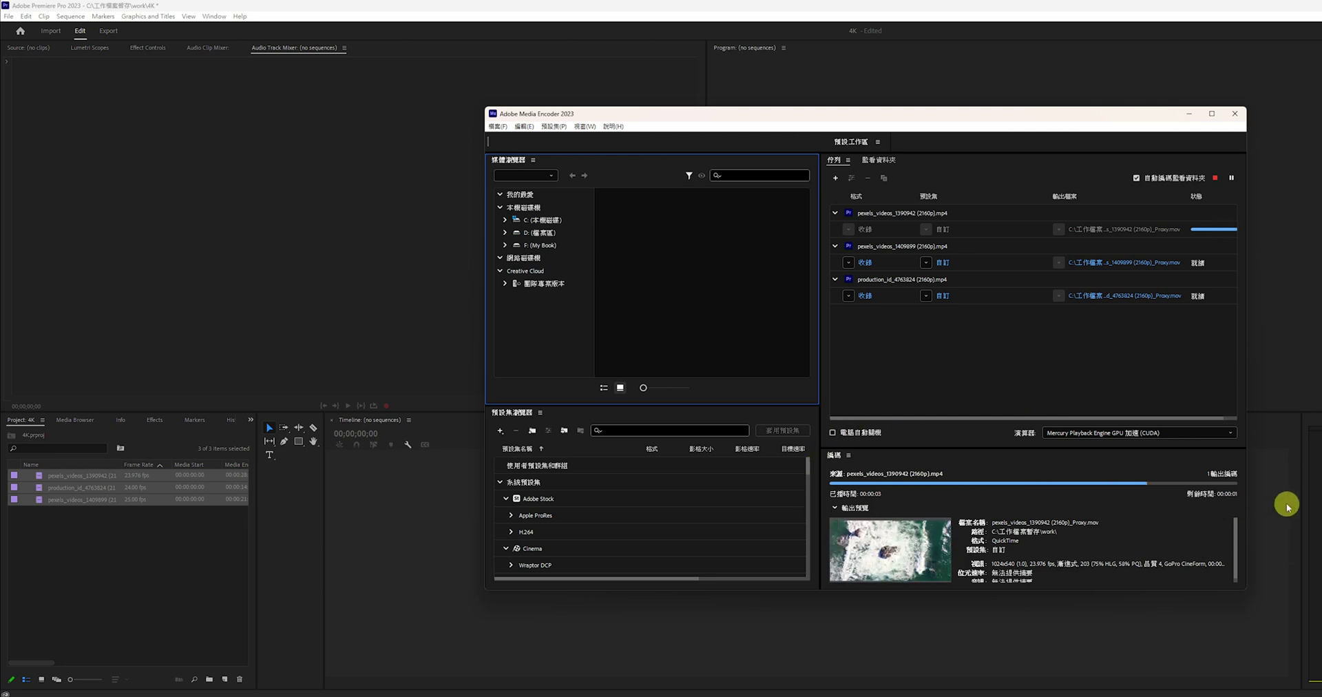
Create a sequence from the clip pexels_videos_1390942.
{"action": "left_click", "coordinate": [1190, 114]}
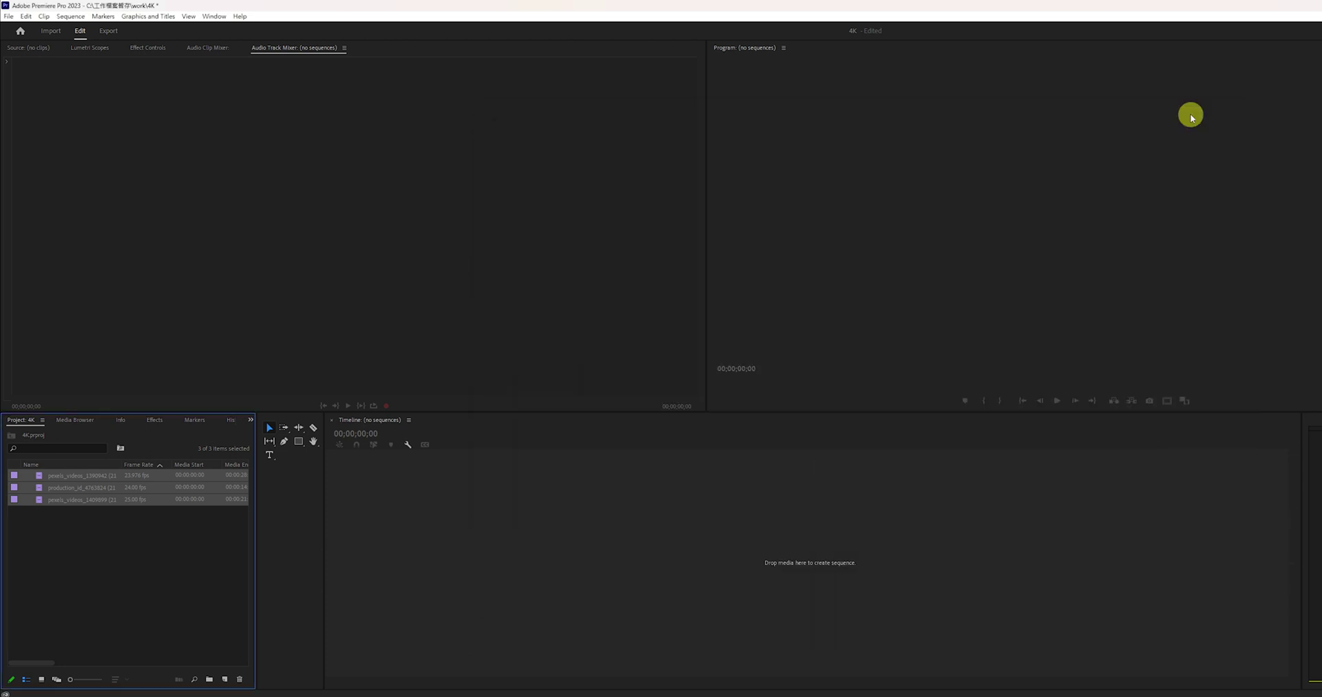
{"action": "left_click", "coordinate": [135, 566]}
{"action": "left_click", "coordinate": [71, 478]}
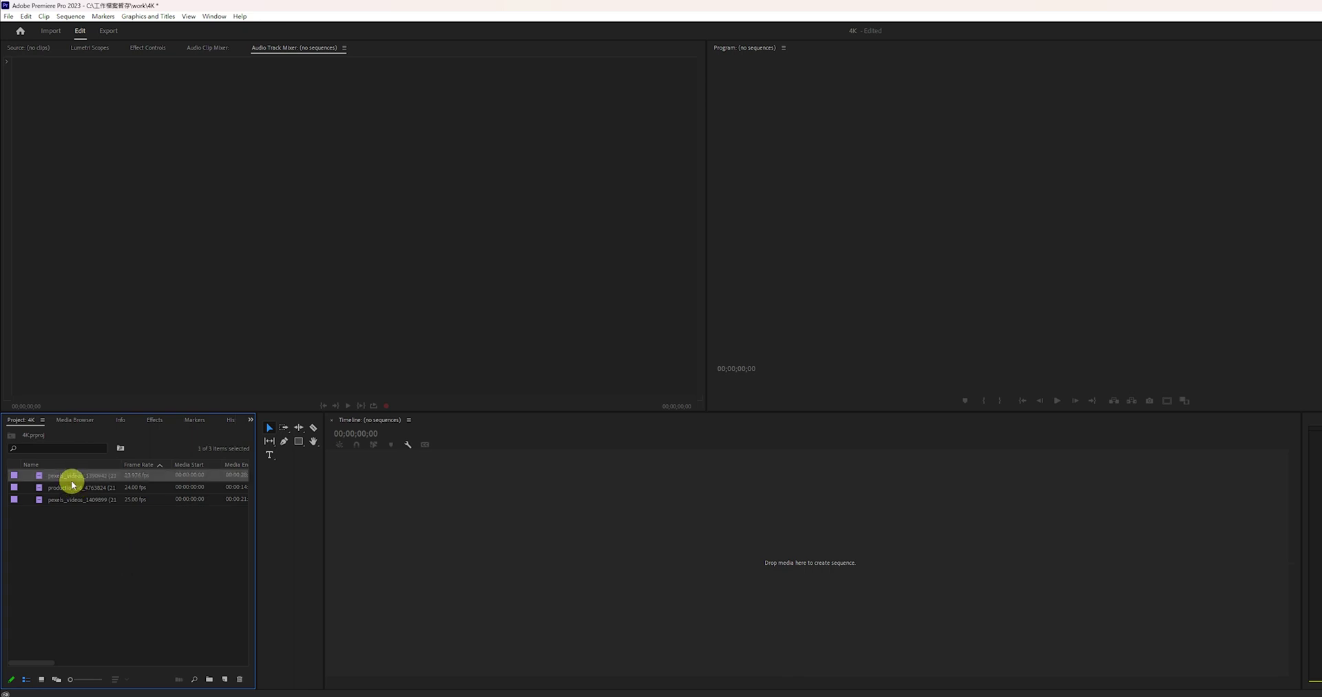
{"action": "left_click_drag", "start_coordinate": [58, 479], "coordinate": [496, 470]}
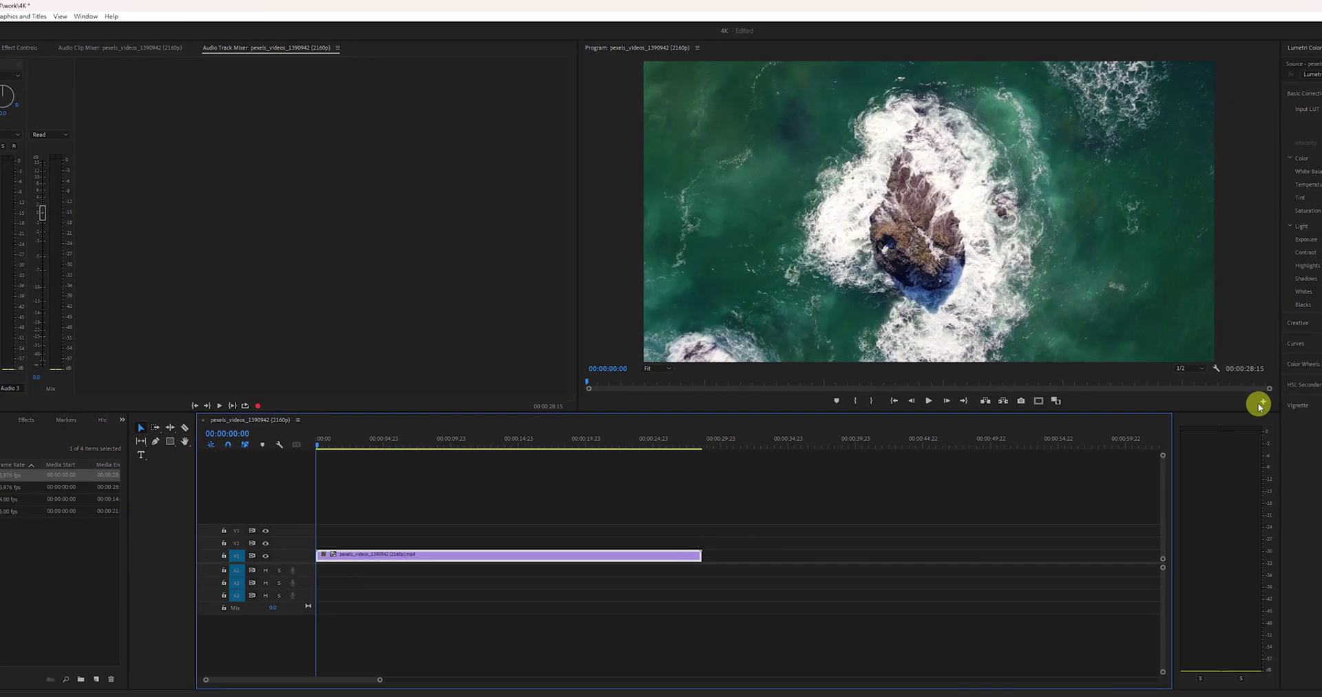
Add the Toggle Proxies button to the Program monitor's controls.
{"action": "left_click", "coordinate": [1263, 405]}
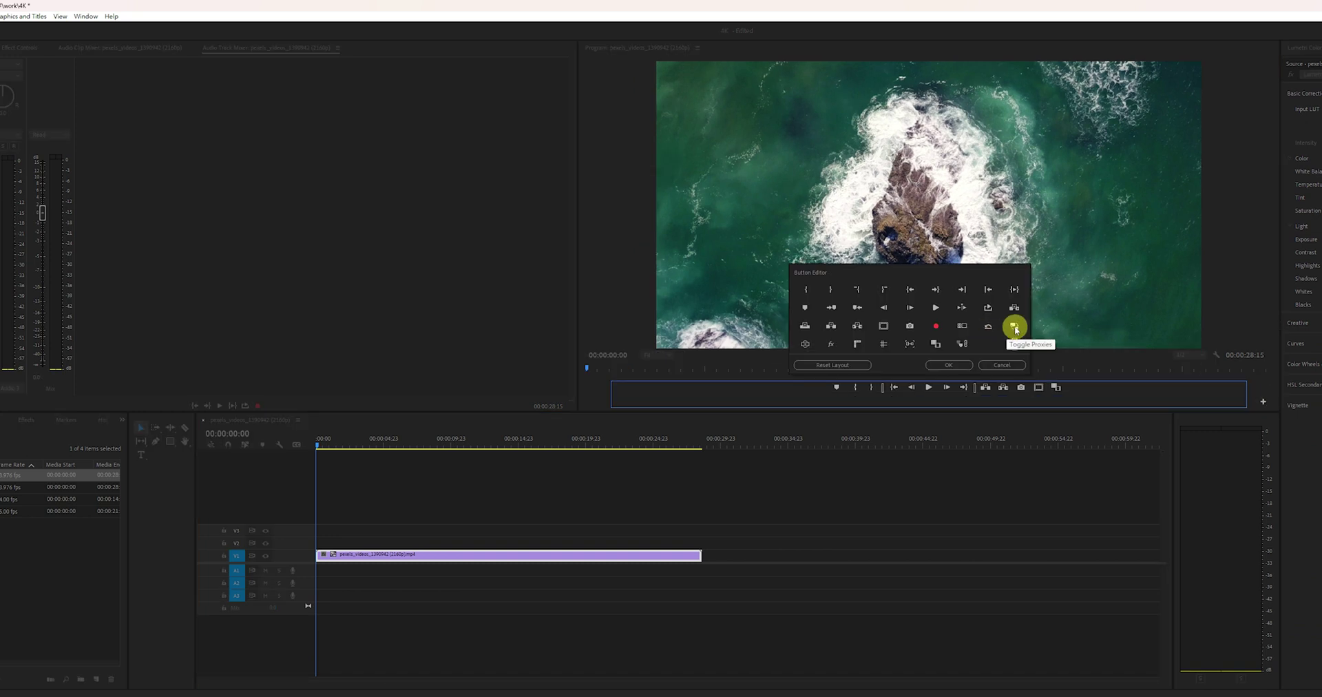
{"action": "left_click_drag", "start_coordinate": [1017, 329], "coordinate": [1032, 392]}
{"action": "left_click", "coordinate": [950, 365]}
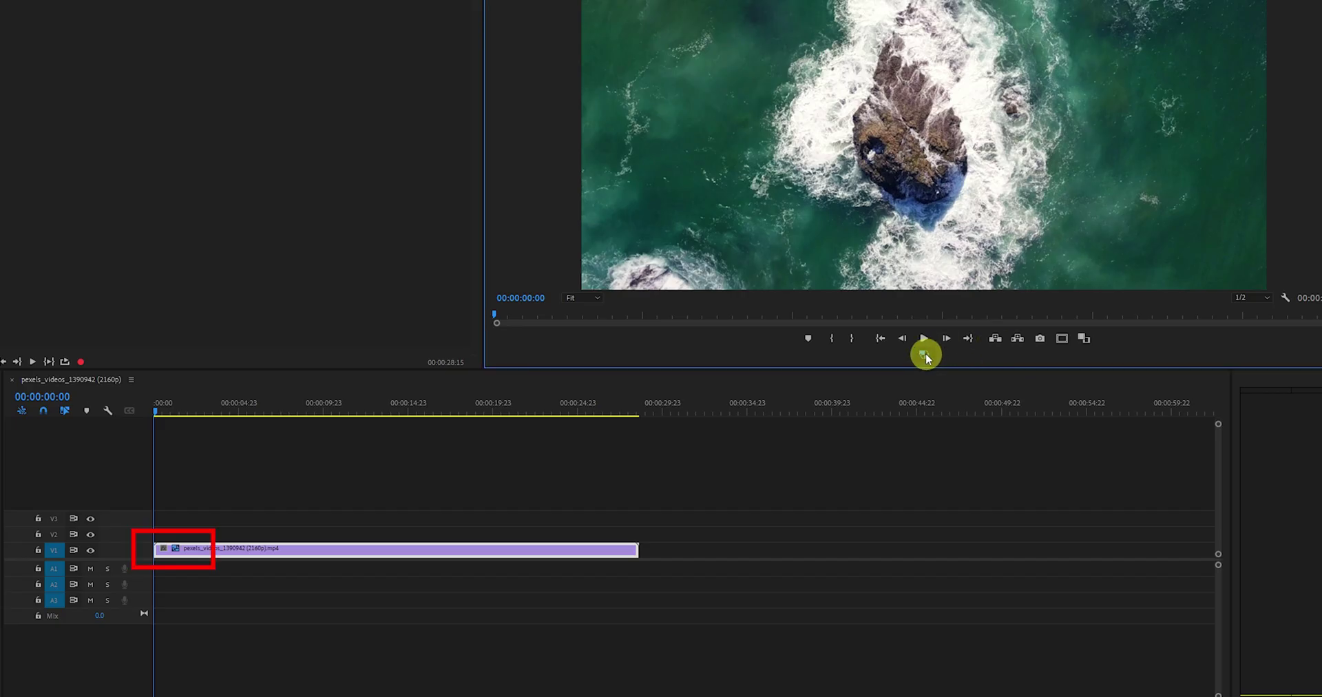
Play the sequence from the start and cut the V1 clip at the playhead.
{"action": "left_click", "coordinate": [138, 415]}
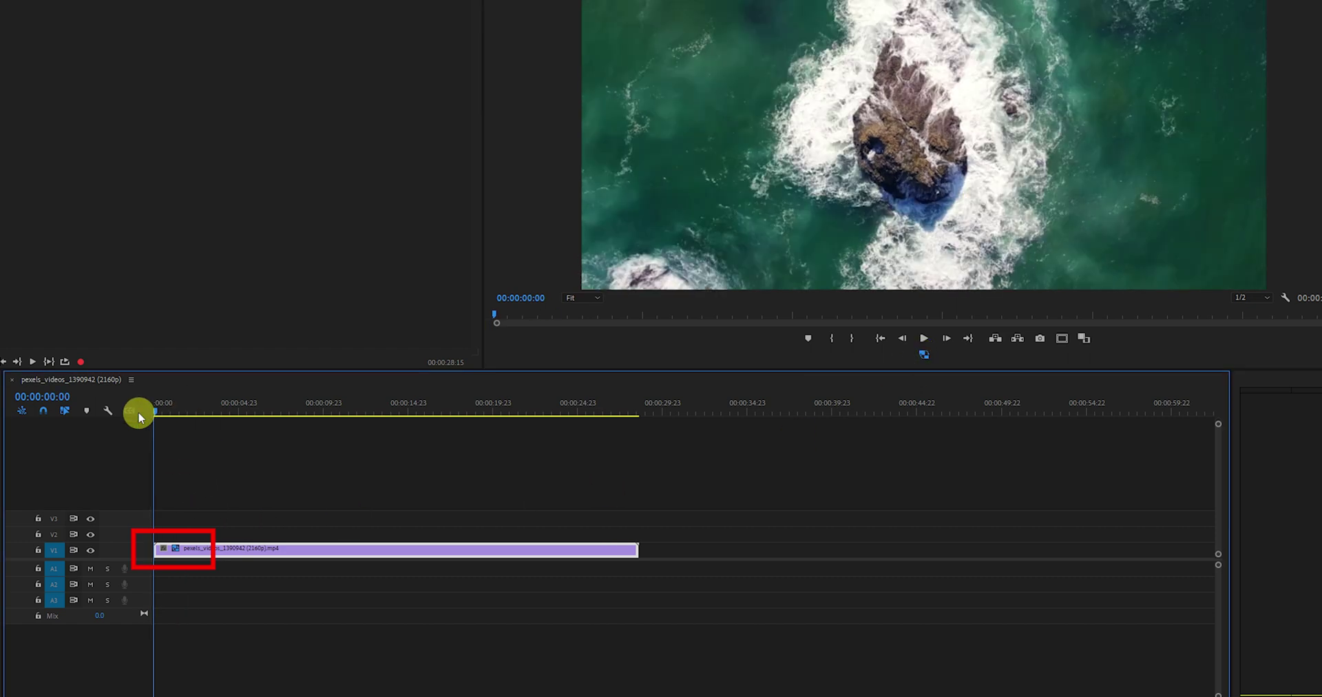
{"action": "key", "text": "space"}
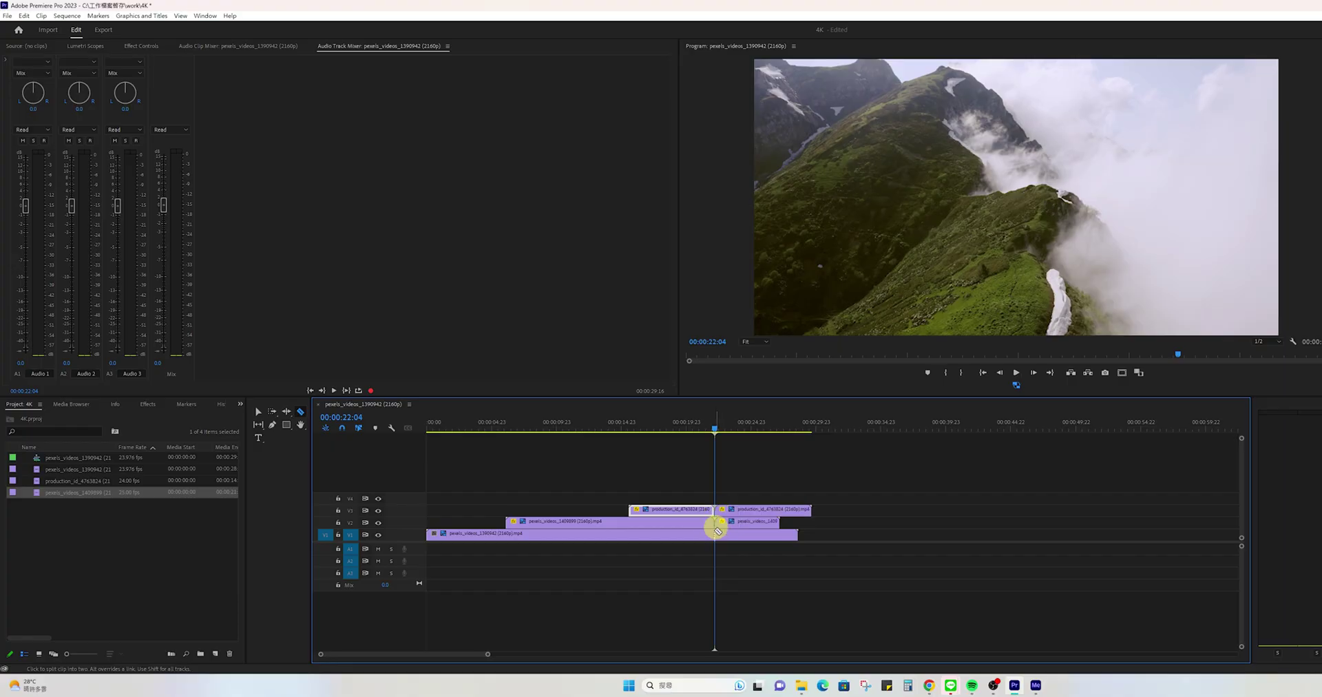
{"action": "left_click", "coordinate": [718, 531]}
Delete the clips past the cut and bring up the File menu for exporting.
{"action": "left_click_drag", "start_coordinate": [764, 549], "coordinate": [741, 503]}
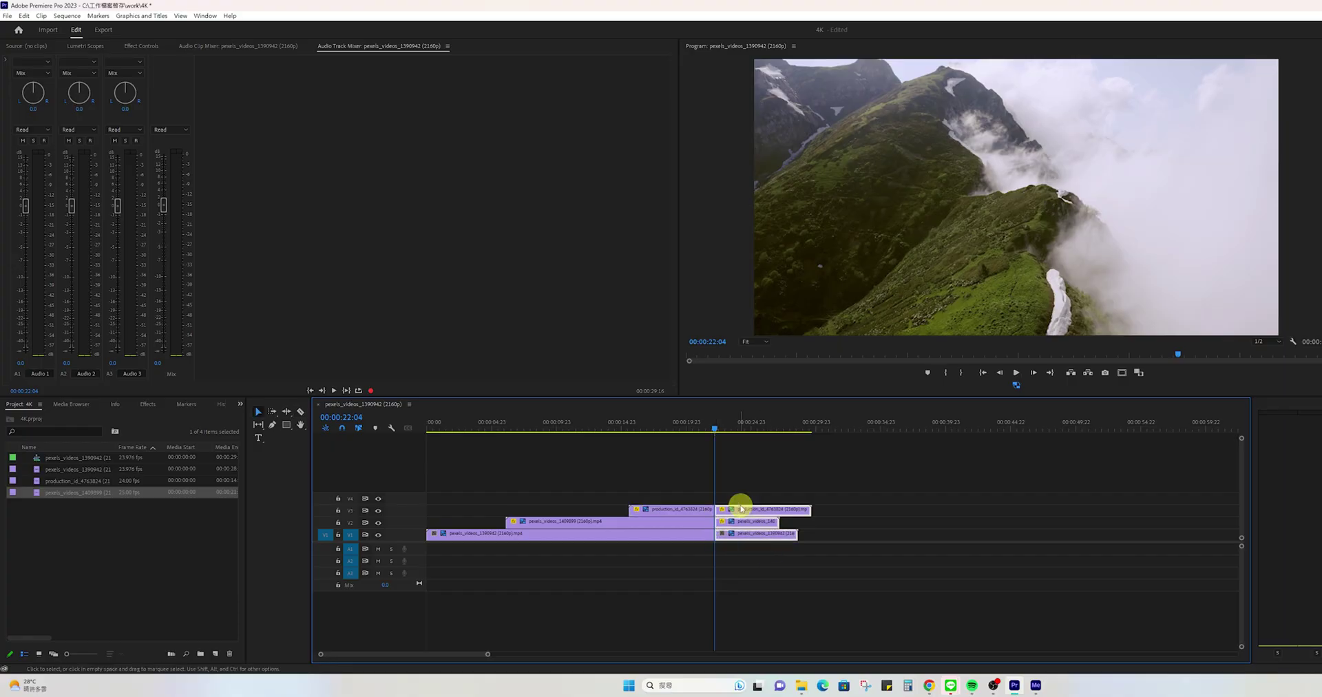
{"action": "key", "text": "Delete"}
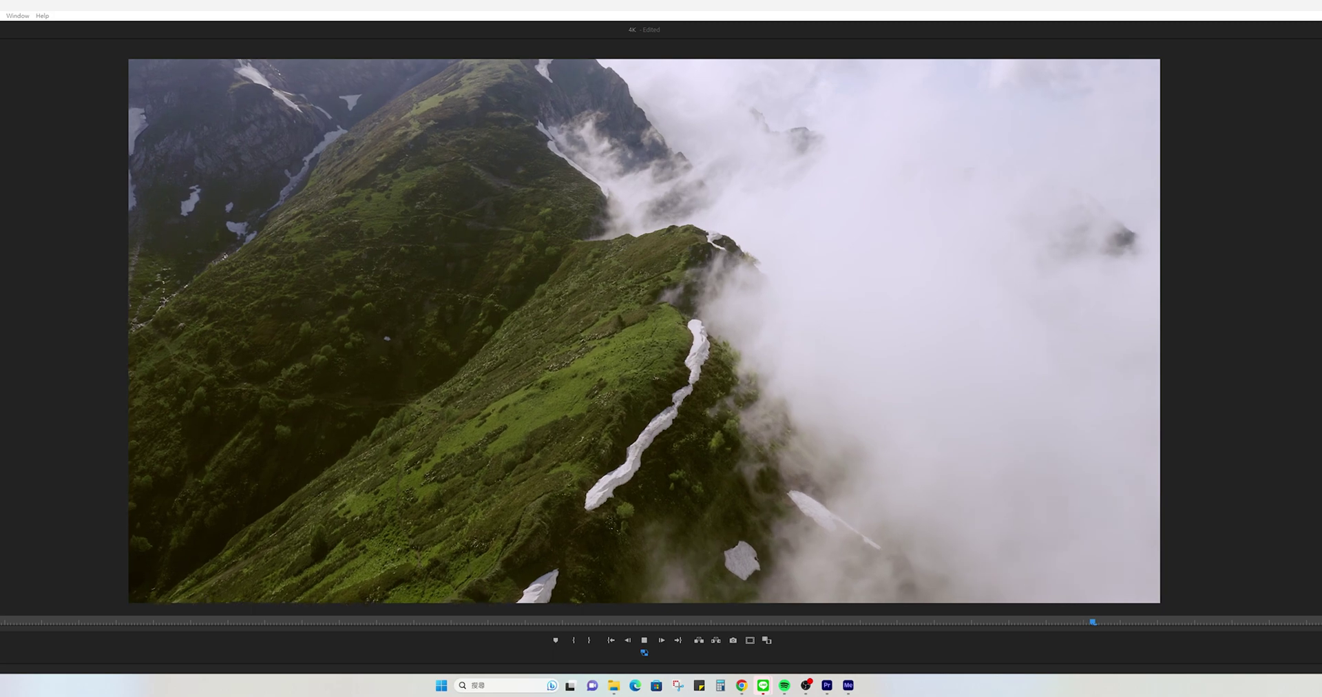
{"action": "left_click", "coordinate": [9, 18]}
Export the sequence as an H.264 MP4 into the EXPORT folder, then select the three drone files.
{"action": "mouse_move", "coordinate": [97, 382]}
{"action": "left_click", "coordinate": [252, 384]}
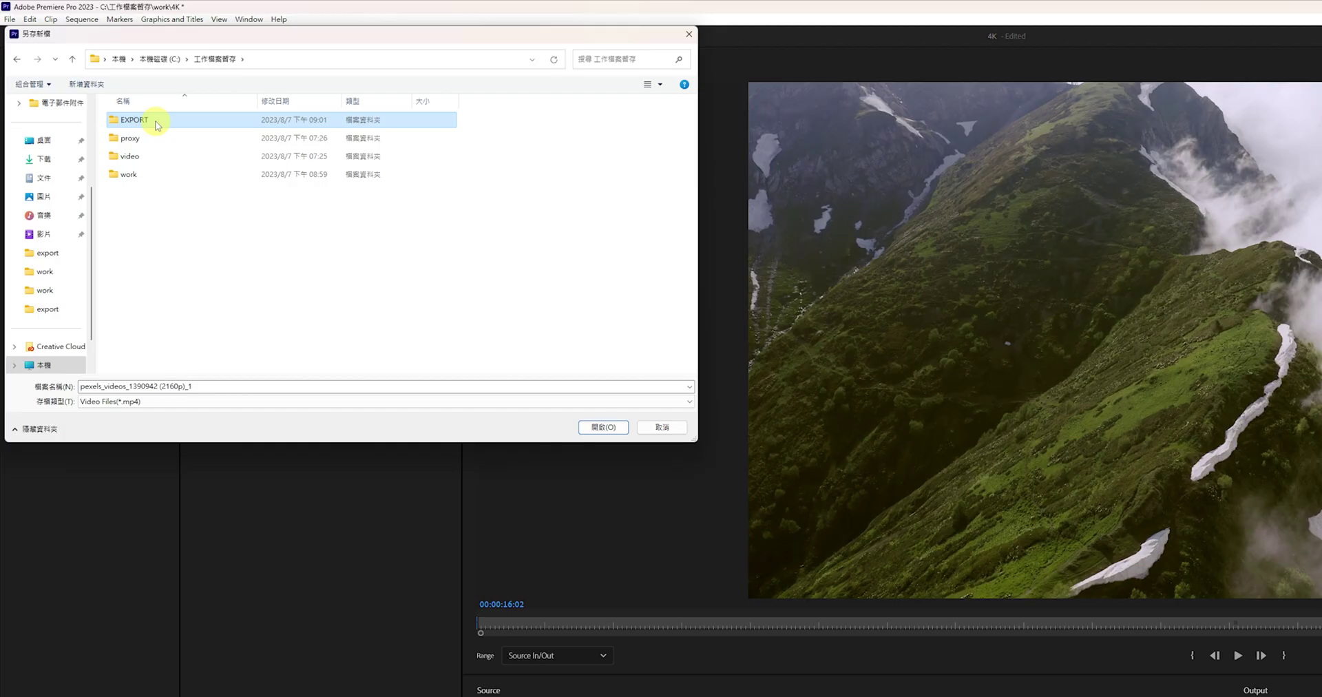
{"action": "double_click", "coordinate": [163, 116]}
{"action": "left_click", "coordinate": [238, 387]}
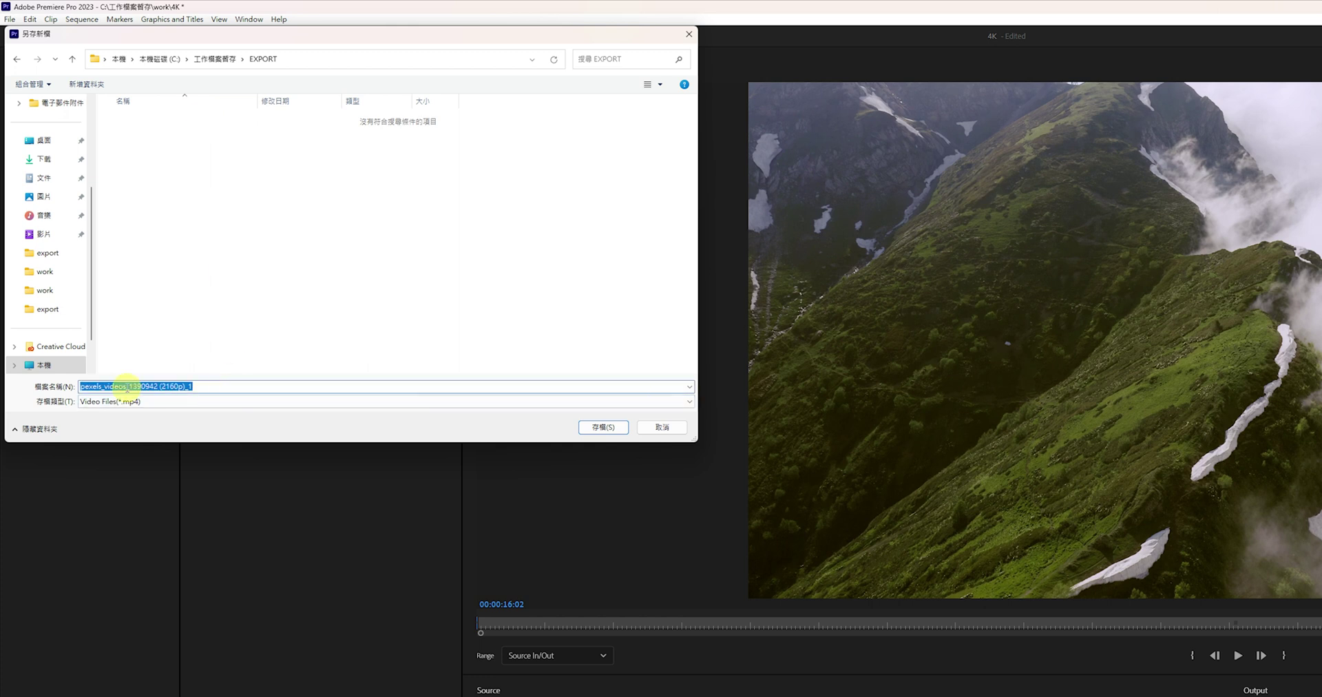
{"action": "type", "text": "4K影片"}
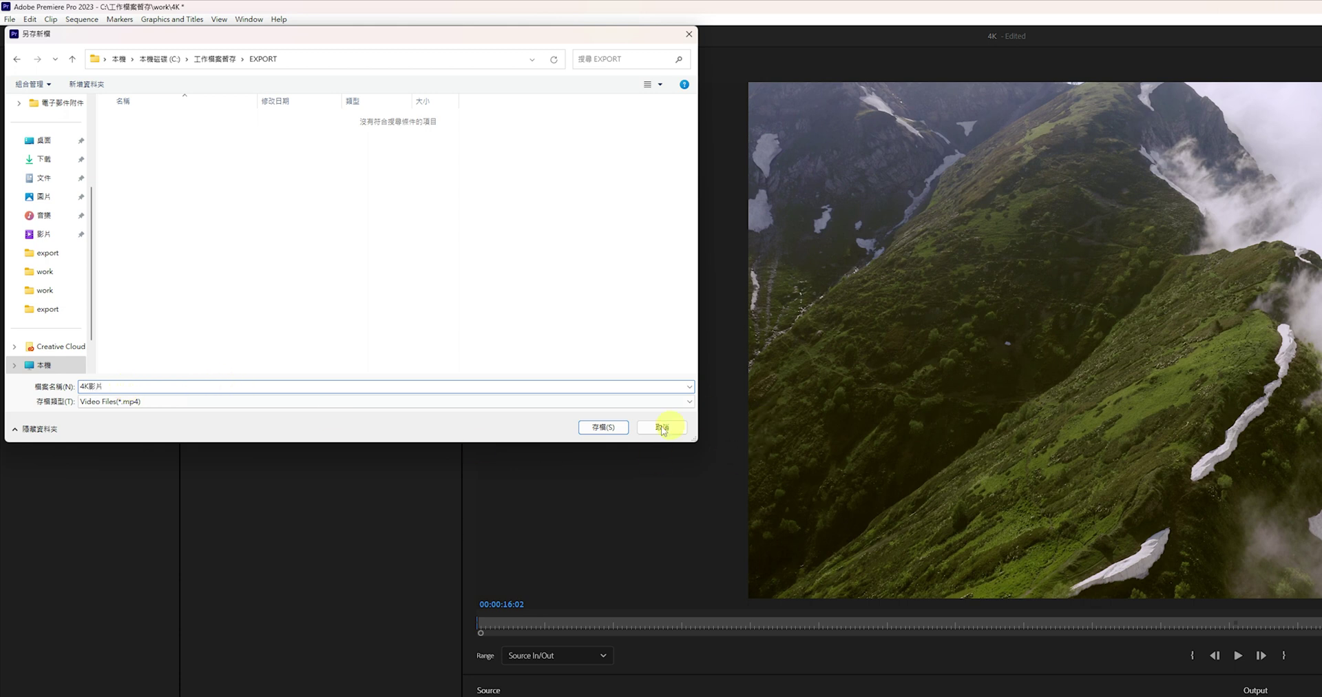
{"action": "left_click", "coordinate": [603, 427]}
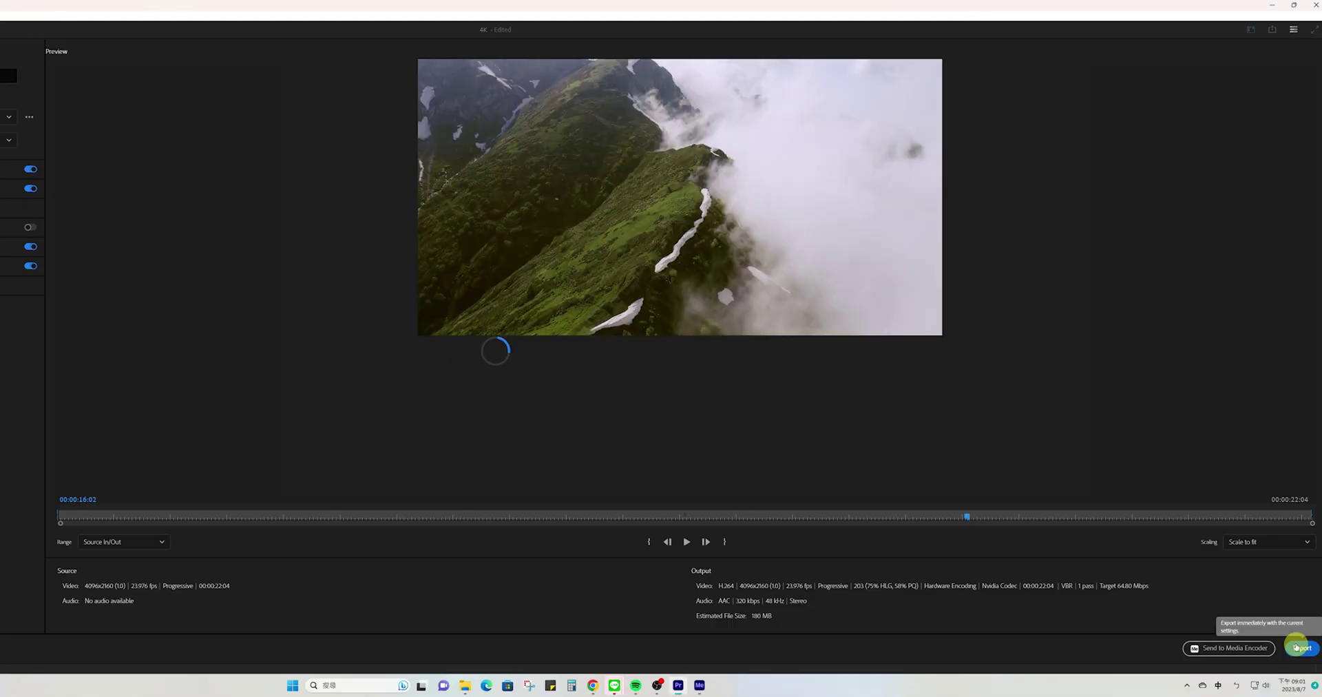
{"action": "left_click", "coordinate": [1299, 644]}
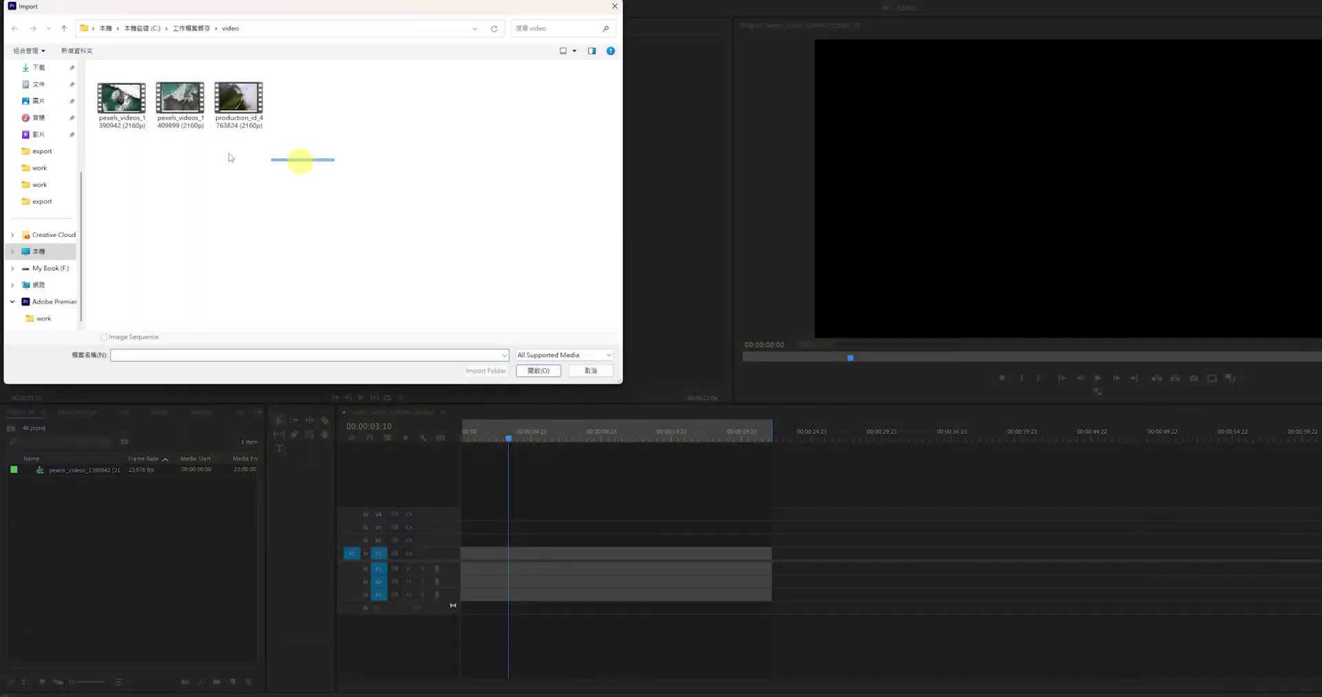
{"action": "left_click_drag", "start_coordinate": [333, 161], "coordinate": [93, 66]}
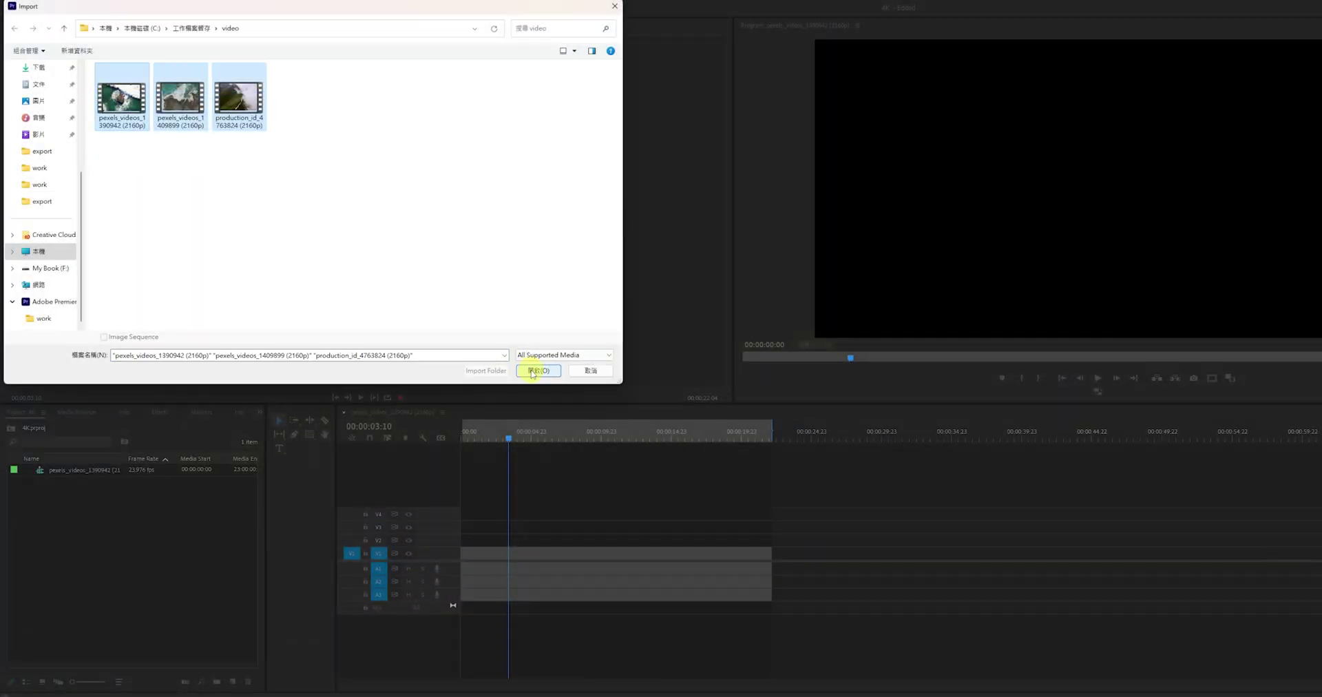
Import the three drone clips and choose the QuickTime CineForm Low Resolution Proxy preset.
{"action": "left_click", "coordinate": [533, 370]}
{"action": "mouse_move", "coordinate": [92, 482]}
{"action": "left_mouse_down"}
{"action": "mouse_move", "coordinate": [82, 507]}
{"action": "mouse_move", "coordinate": [65, 482]}
{"action": "left_mouse_up"}
{"action": "right_click", "coordinate": [66, 482]}
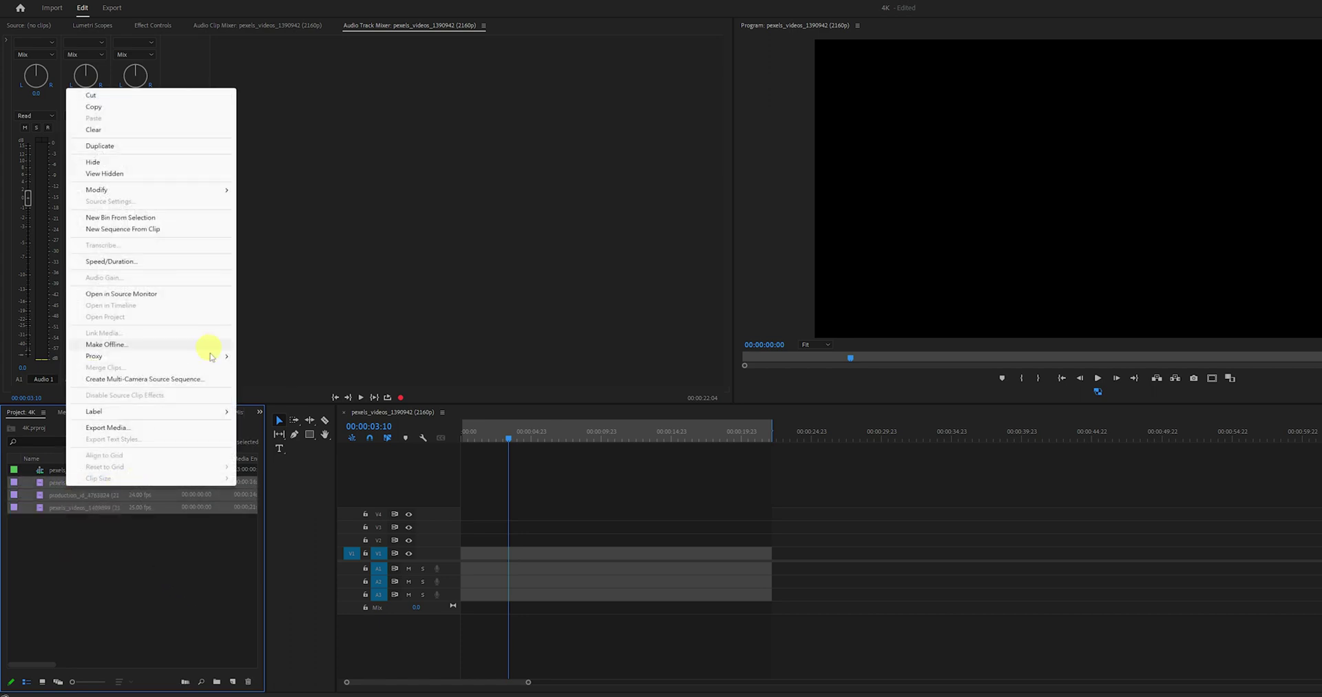
{"action": "mouse_move", "coordinate": [213, 359]}
{"action": "left_click", "coordinate": [305, 357]}
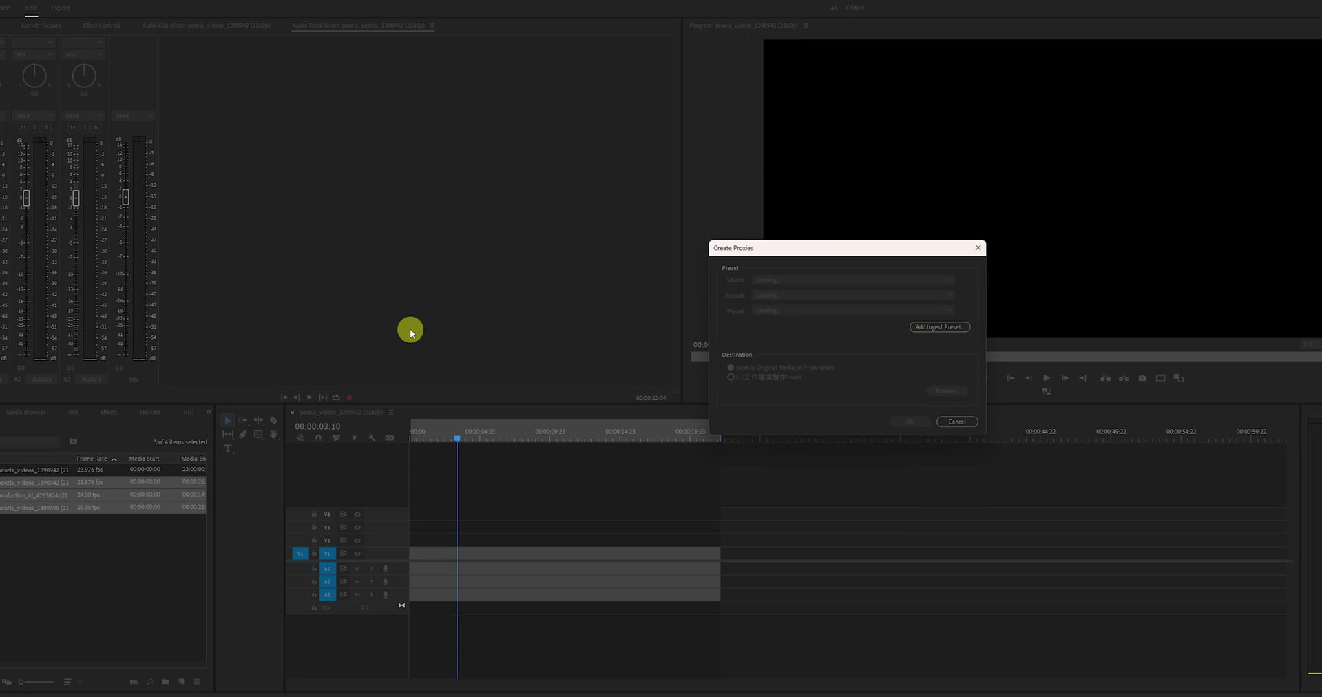
{"action": "left_click", "coordinate": [794, 296]}
{"action": "left_click", "coordinate": [791, 317]}
{"action": "left_click", "coordinate": [785, 310]}
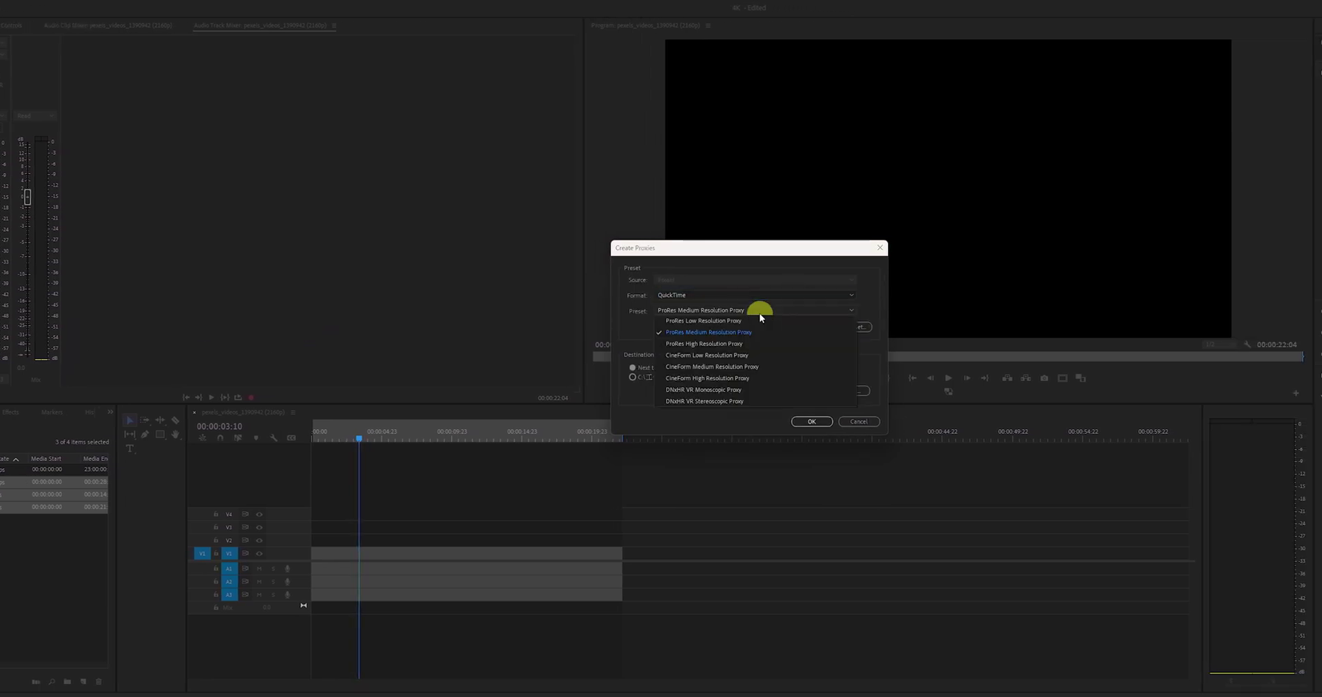
{"action": "left_click", "coordinate": [795, 355]}
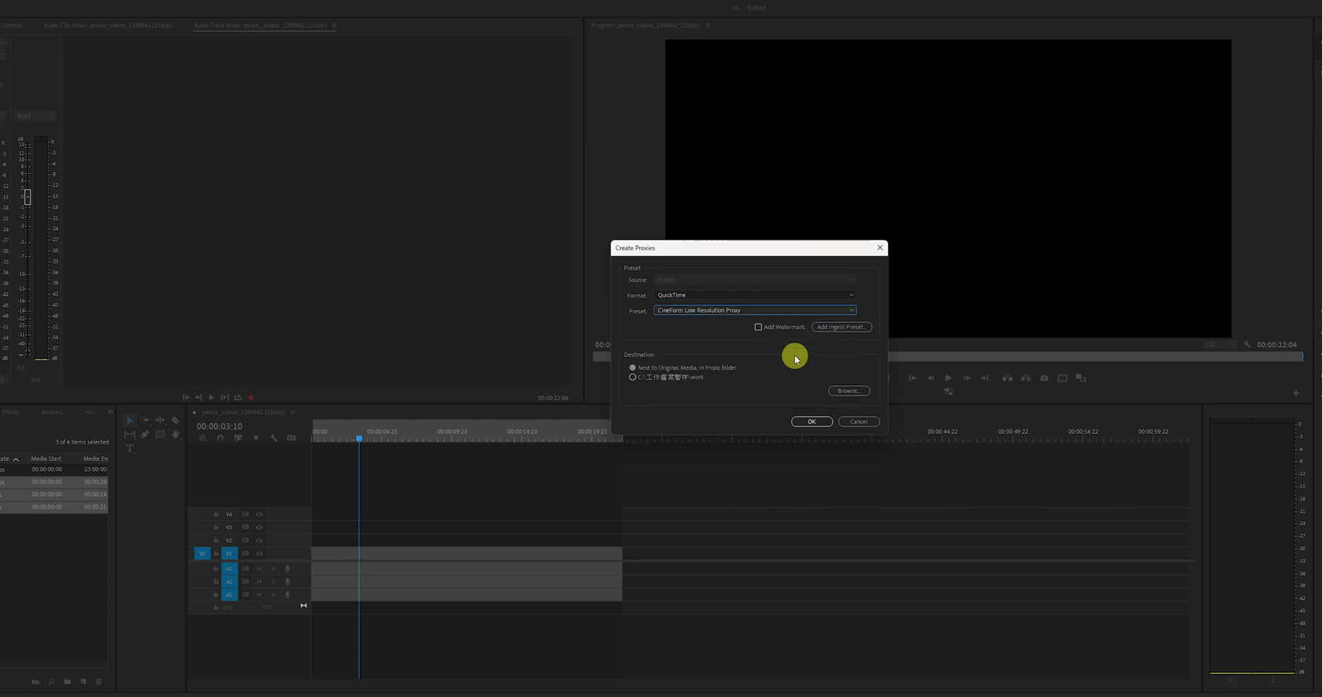
Save the proxies to the proxy folder under C:\工作檔案暫存 and start creating them.
{"action": "left_click", "coordinate": [849, 390]}
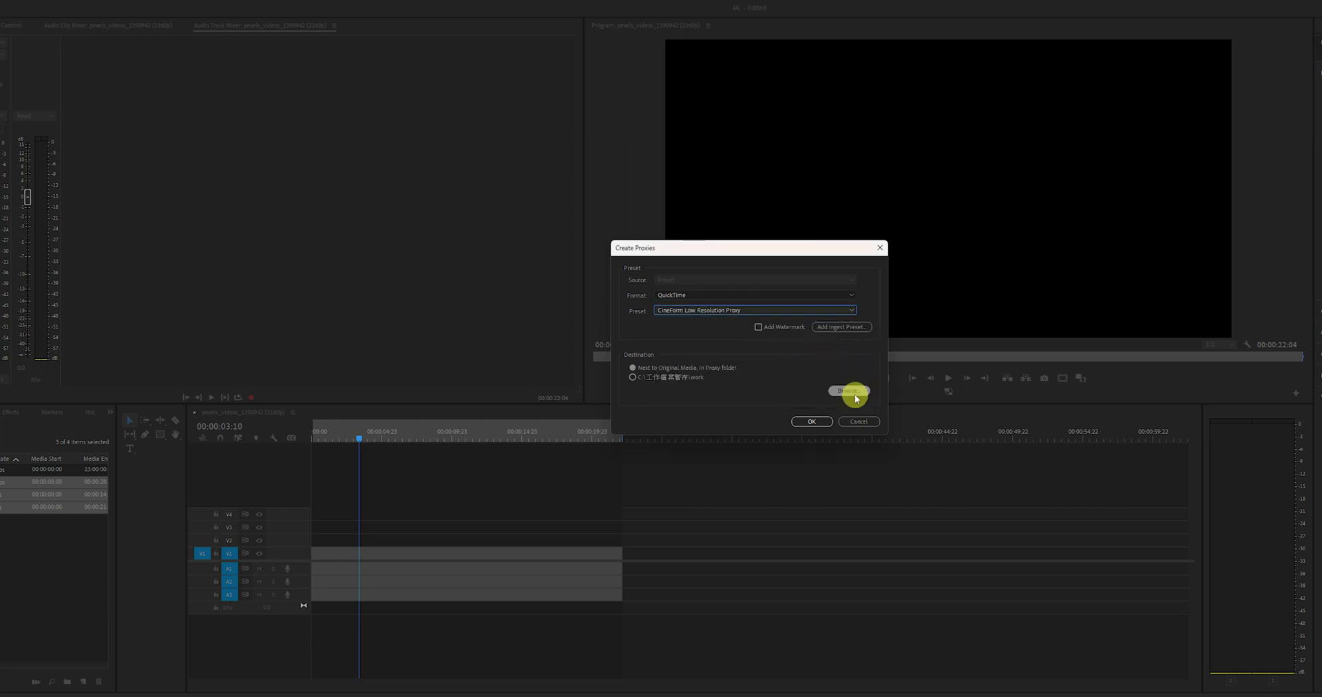
{"action": "left_click", "coordinate": [805, 291]}
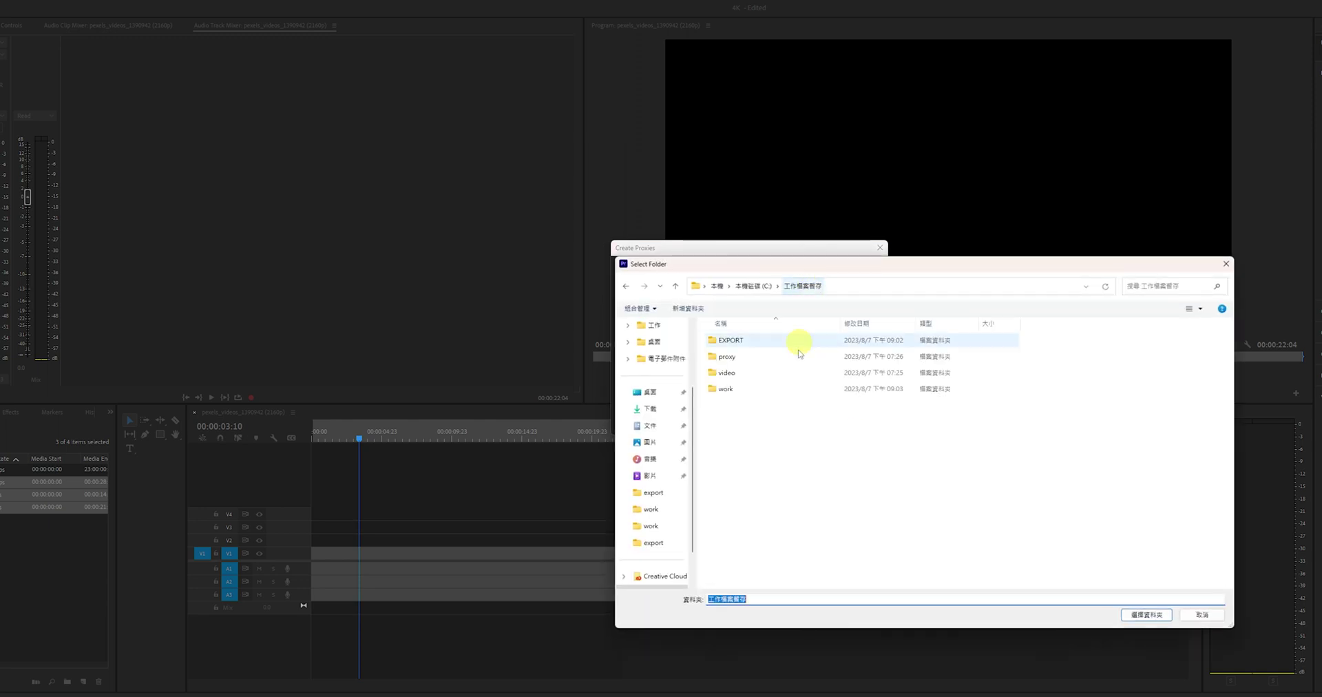
{"action": "double_click", "coordinate": [792, 357]}
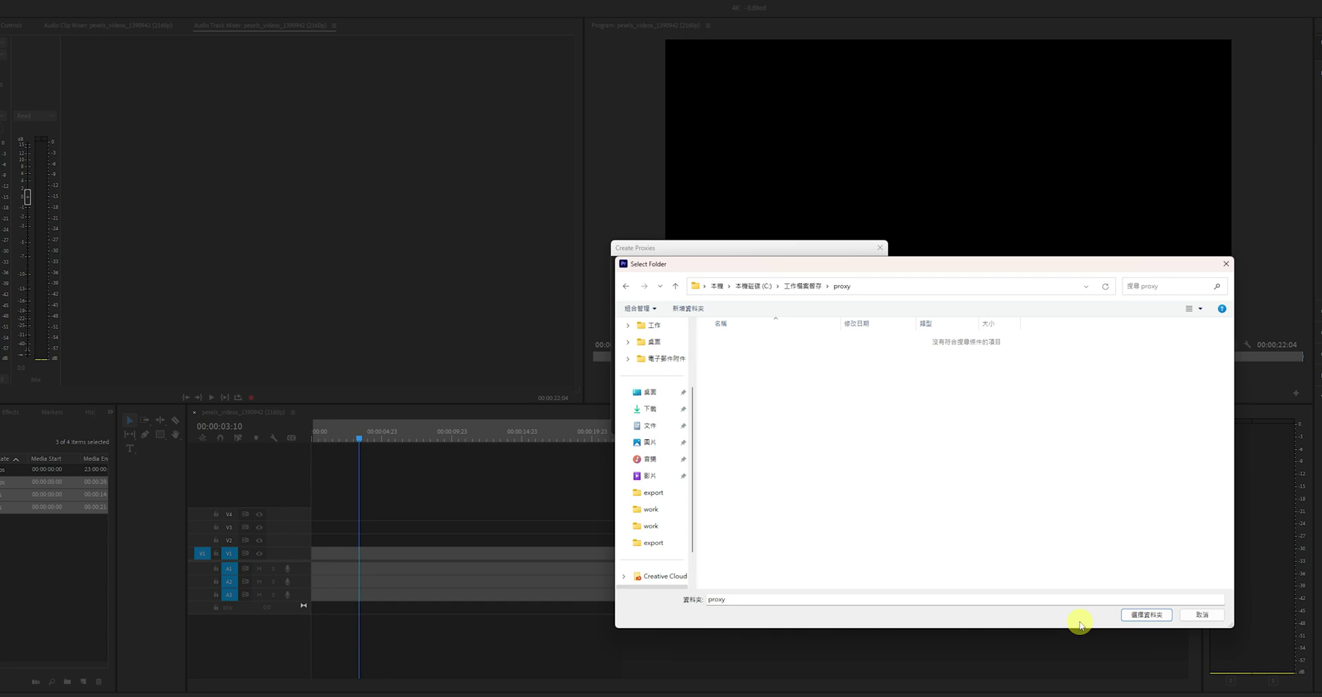
{"action": "left_click", "coordinate": [1160, 615]}
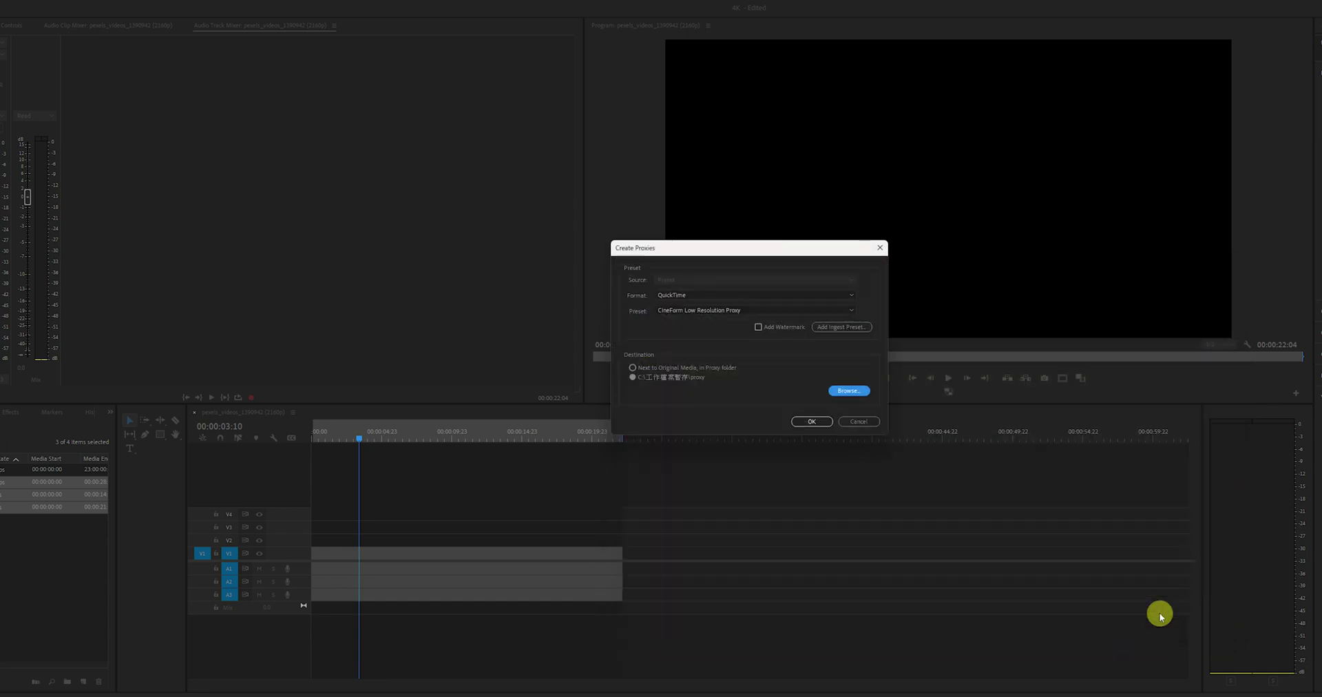
{"action": "left_click", "coordinate": [814, 422]}
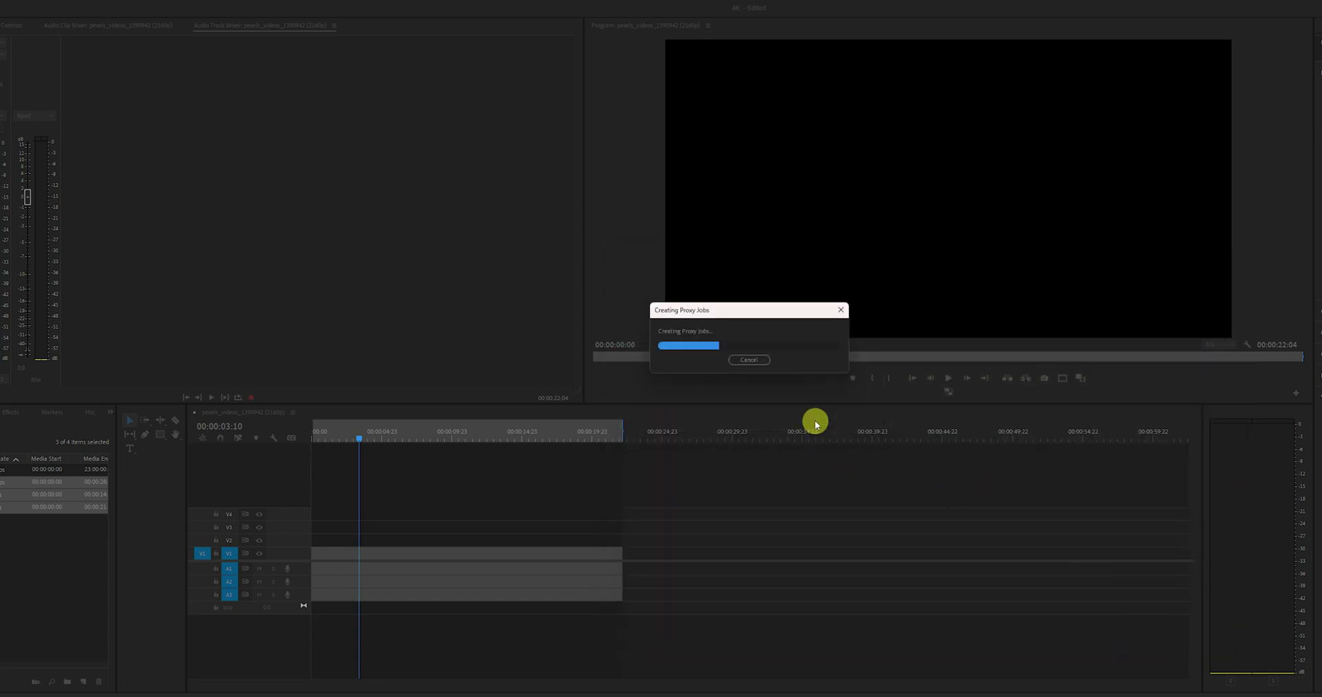
Place the production clip on V3 and pexels_videos_1409899 on V2, then cut all tracks at one point.
{"action": "left_click_drag", "start_coordinate": [815, 421], "coordinate": [763, 532]}
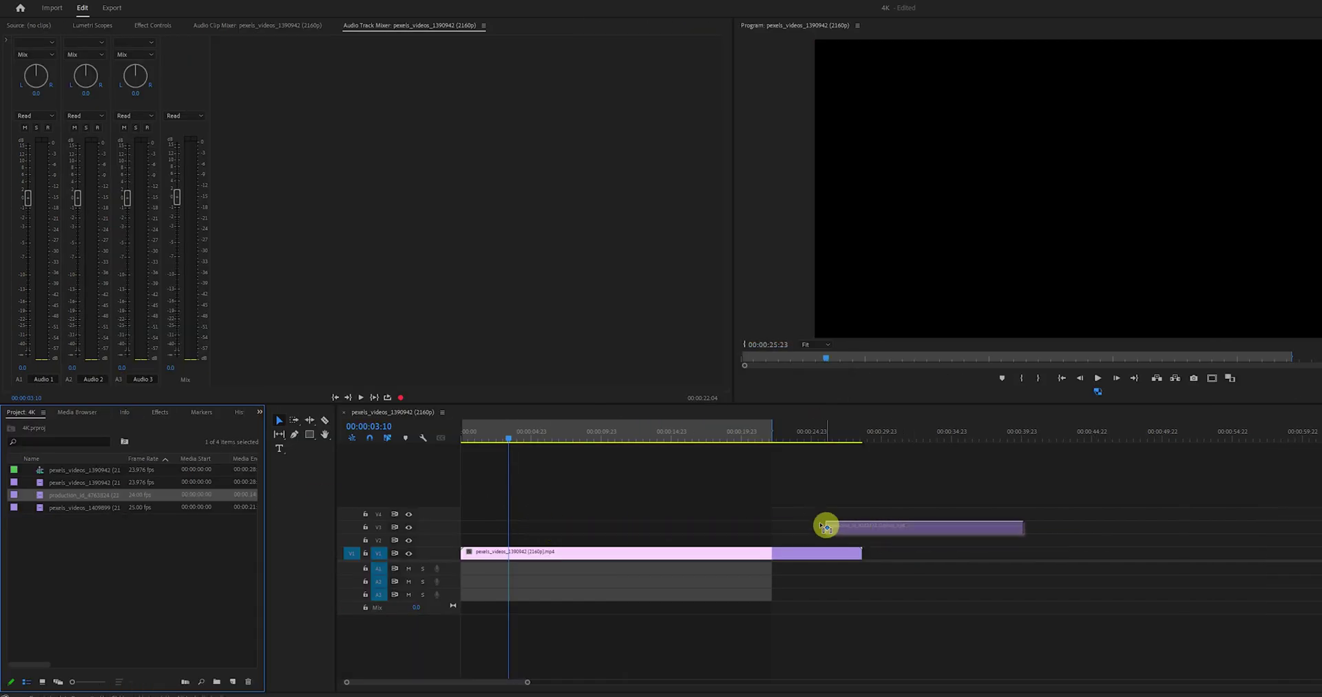
{"action": "left_click_drag", "start_coordinate": [103, 508], "coordinate": [546, 540]}
{"action": "left_click", "coordinate": [773, 555], "text": "shift"}
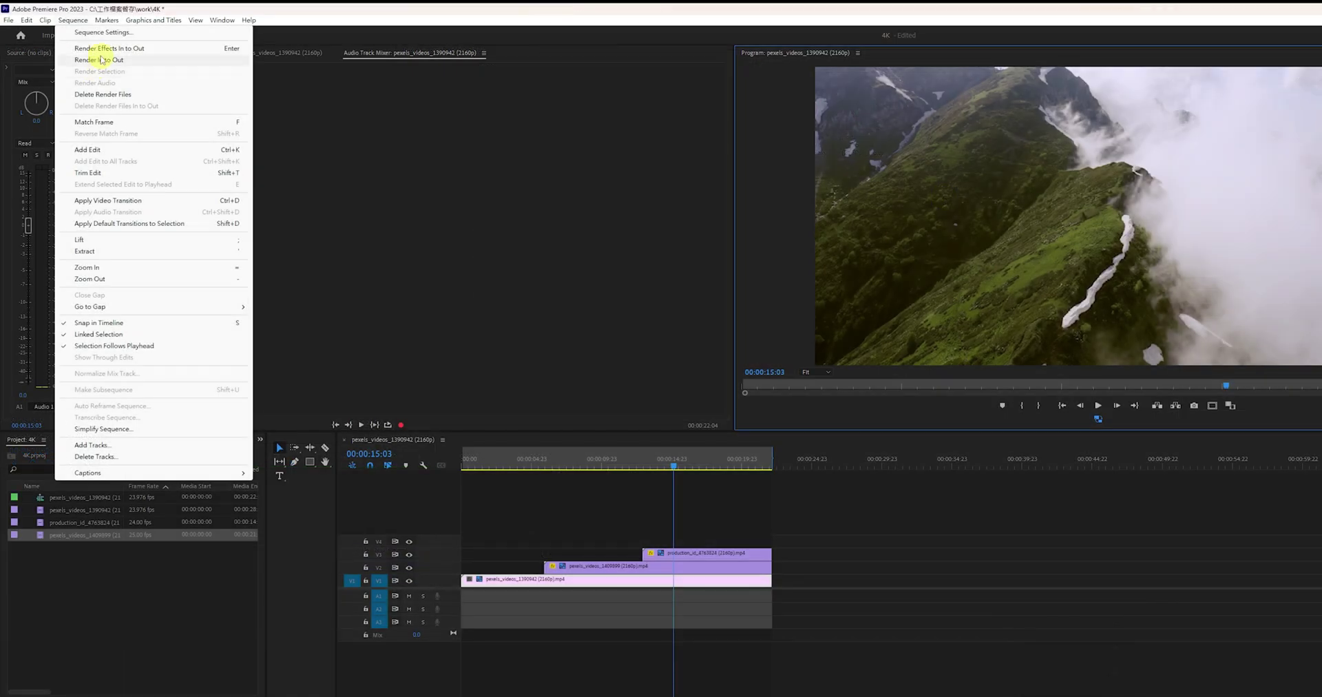
Render the sequence In to Out and play it full screen with Ctrl+`.
{"action": "left_click", "coordinate": [103, 71]}
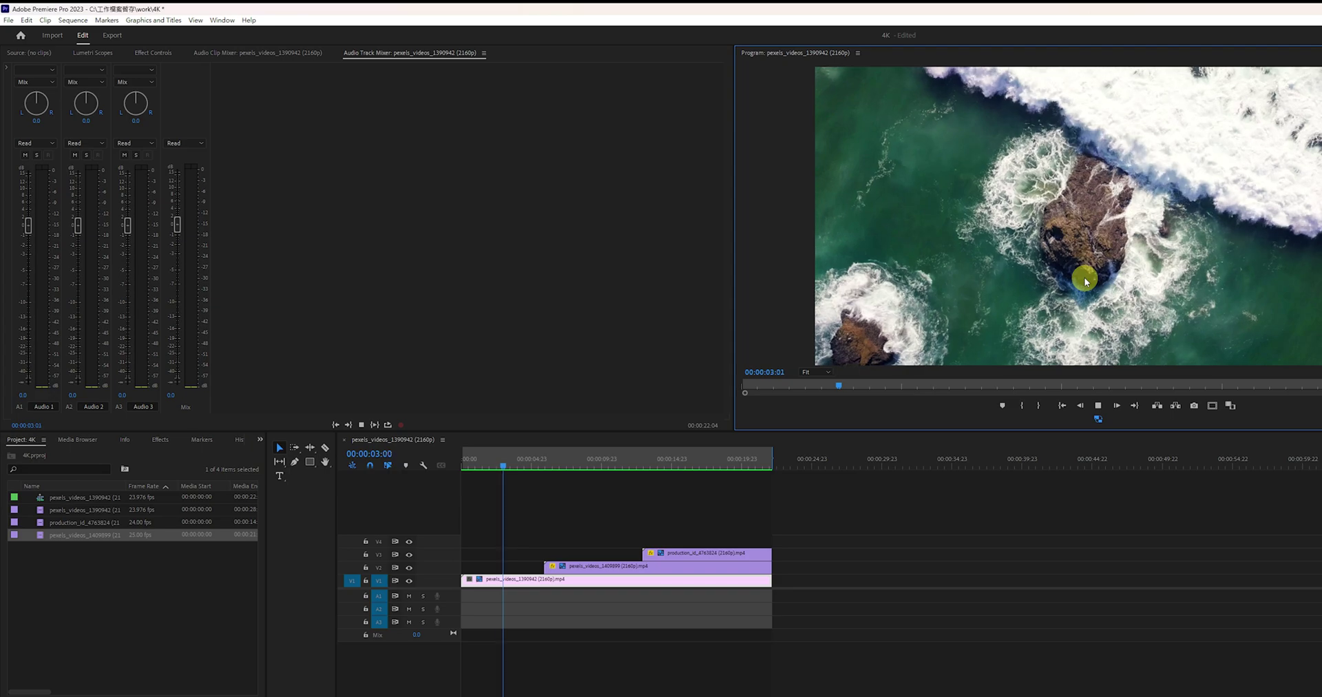
{"action": "key", "text": "ctrl+grave"}
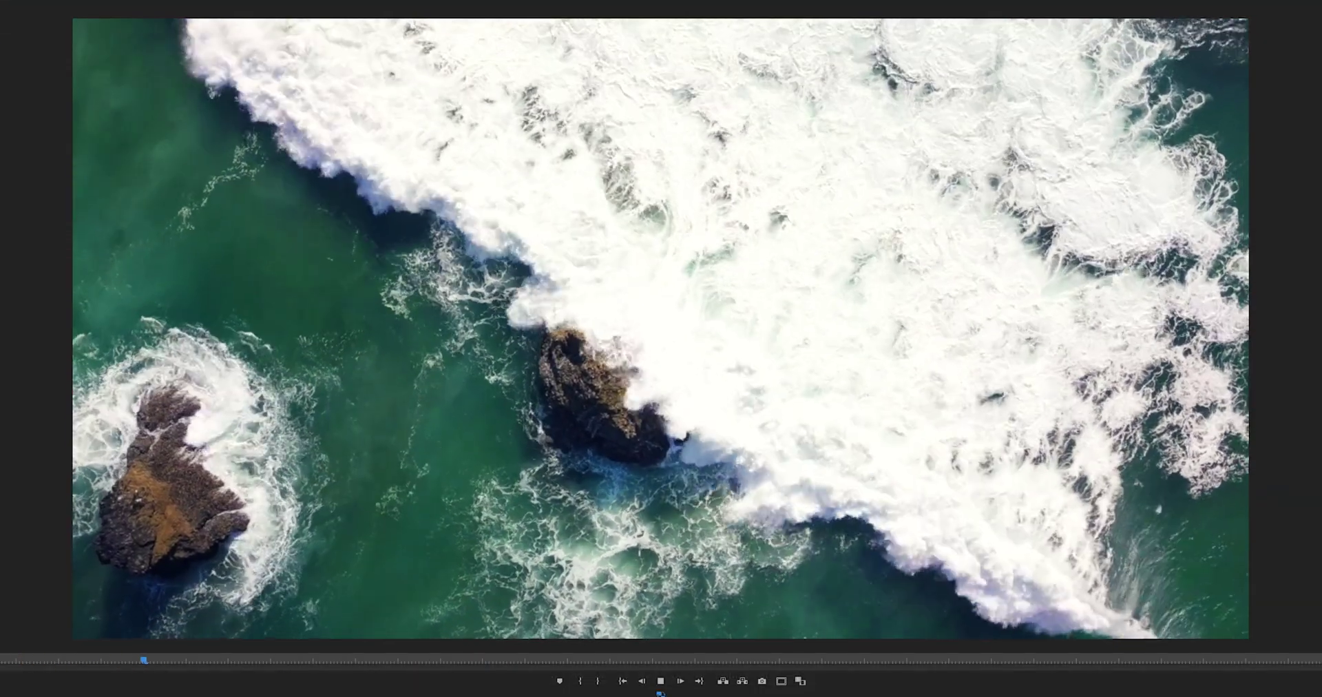